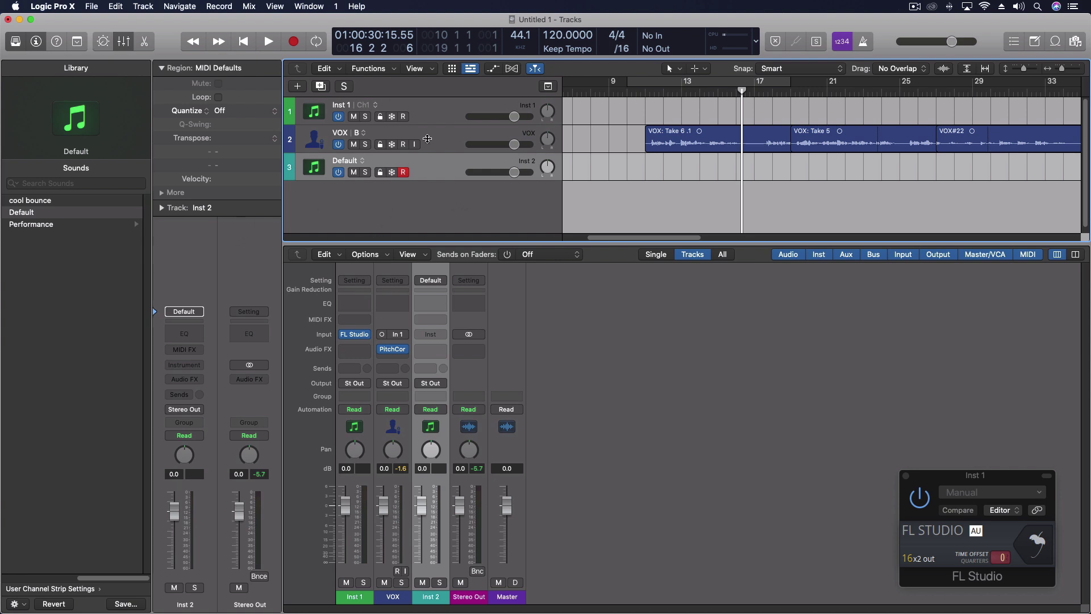
click(368, 338)
mouse_move(400, 604)
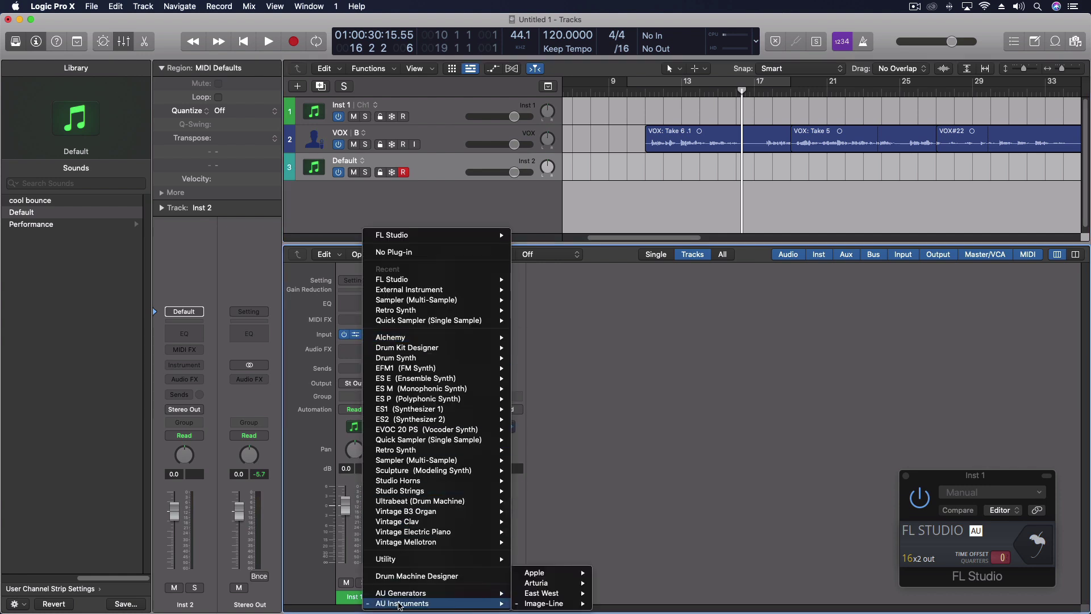
mouse_move(545, 603)
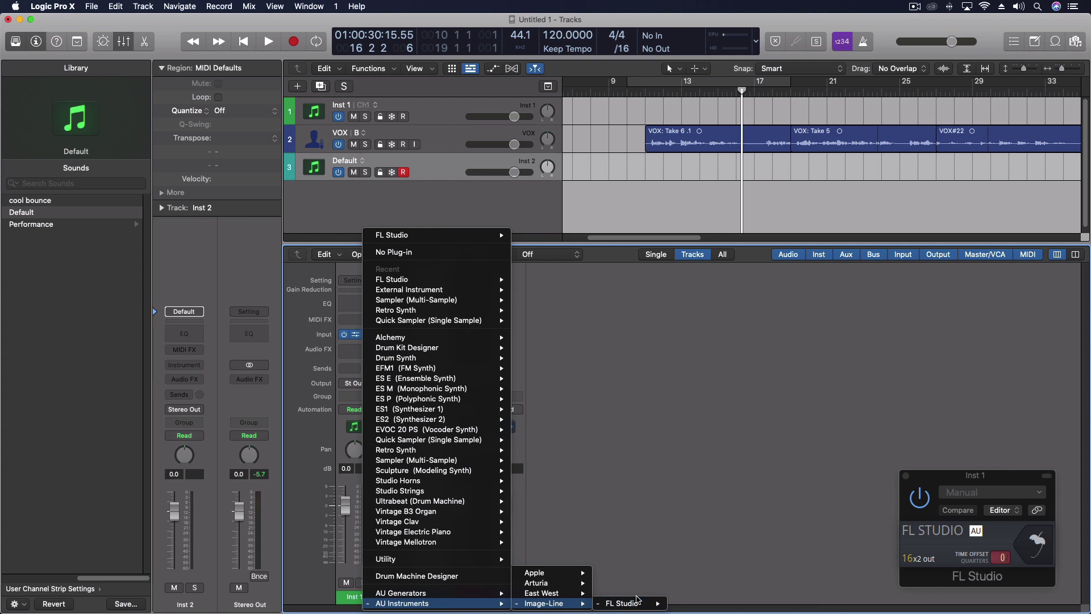
mouse_move(650, 603)
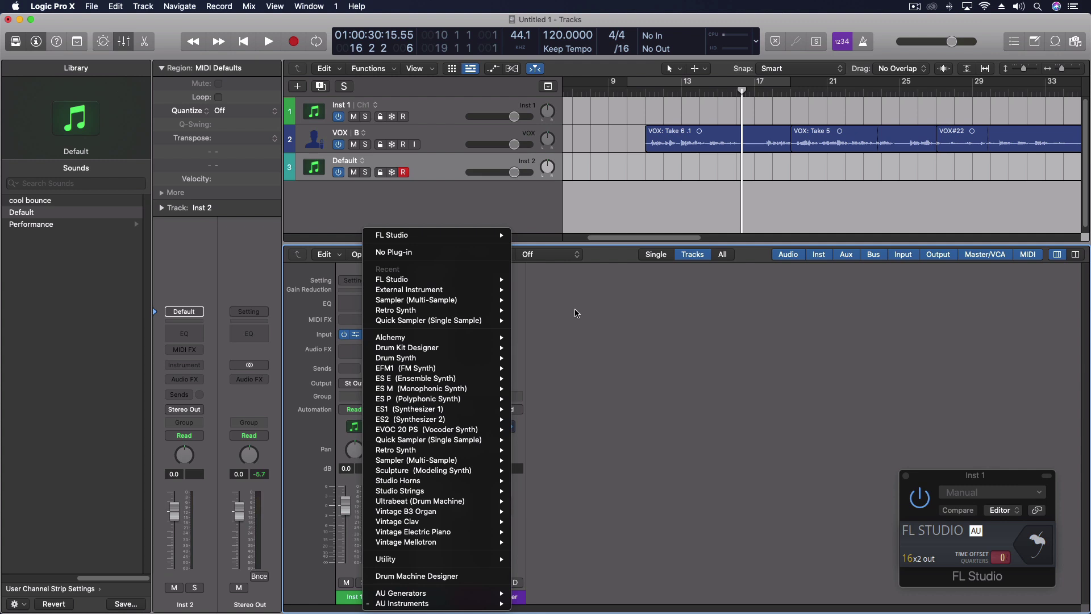
click(520, 212)
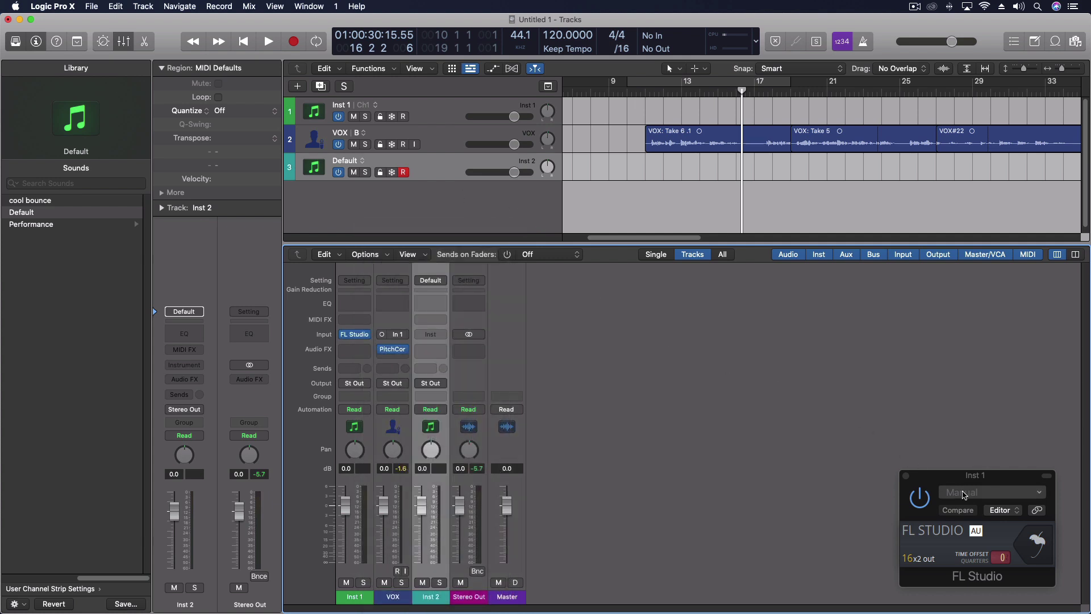
Step: Centre the FL Studio plug-in window, set the playhead near bar 10, and launch full FL Studio
drag(978, 479, 845, 325)
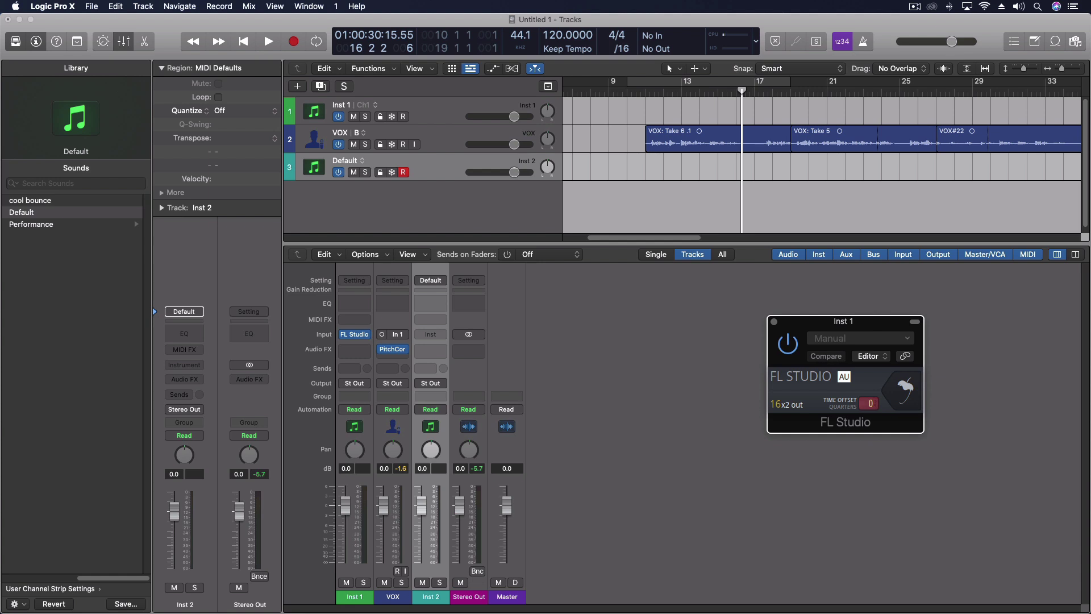
click(696, 85)
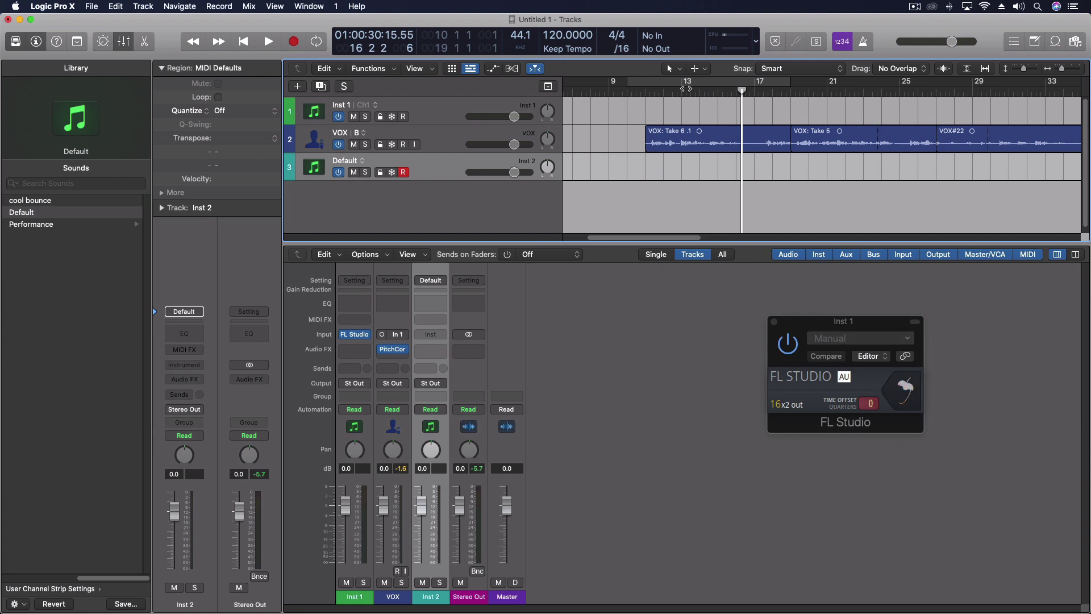
drag(686, 89, 632, 90)
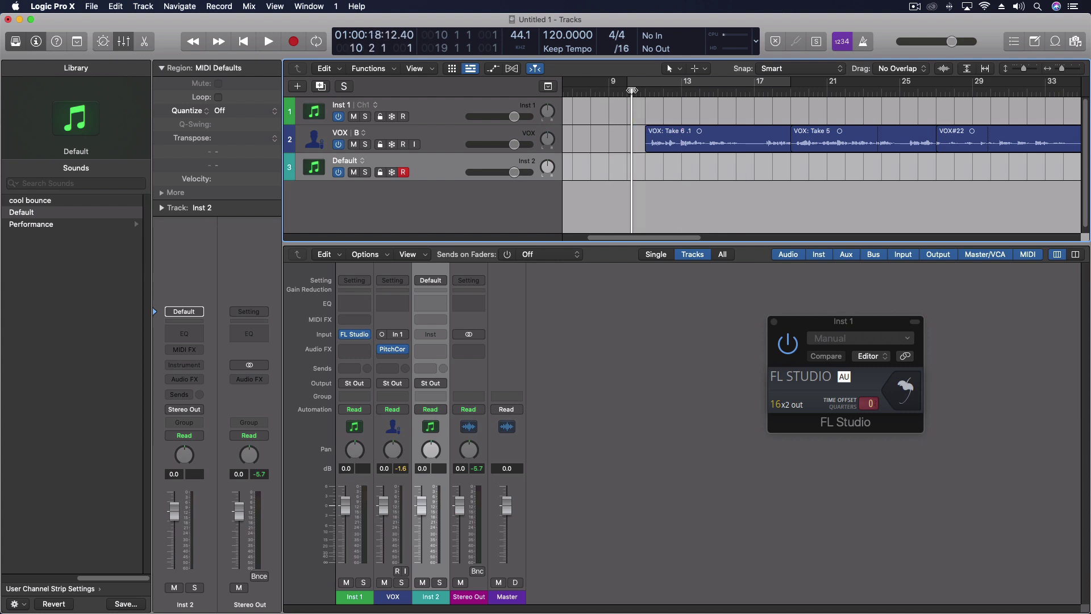
click(907, 391)
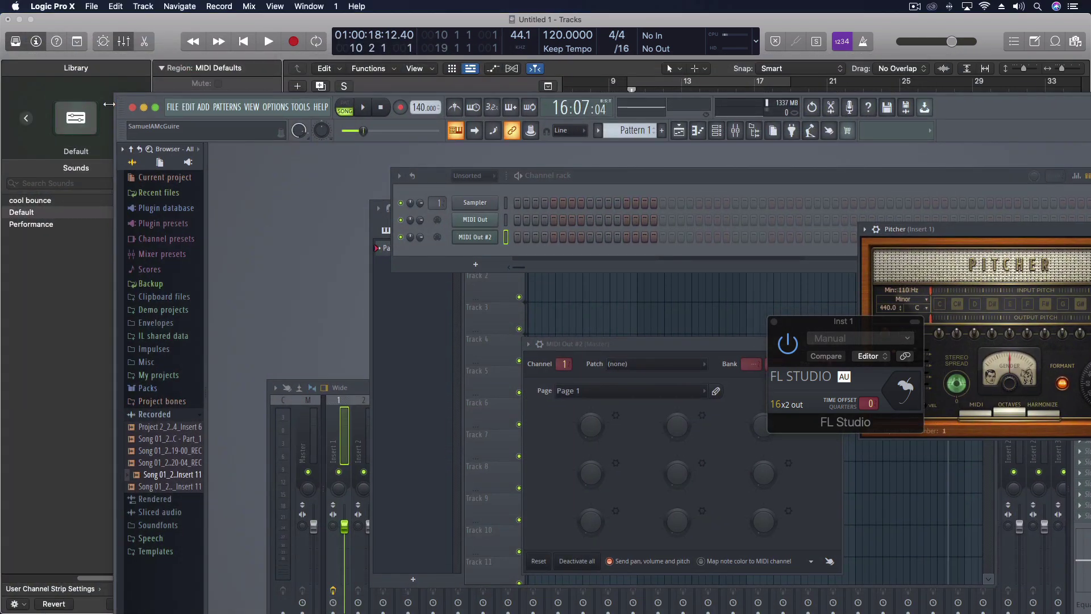
Step: Park the FL Studio window at the top-left over Logic and enlarge it from its corner
drag(120, 95, 46, 51)
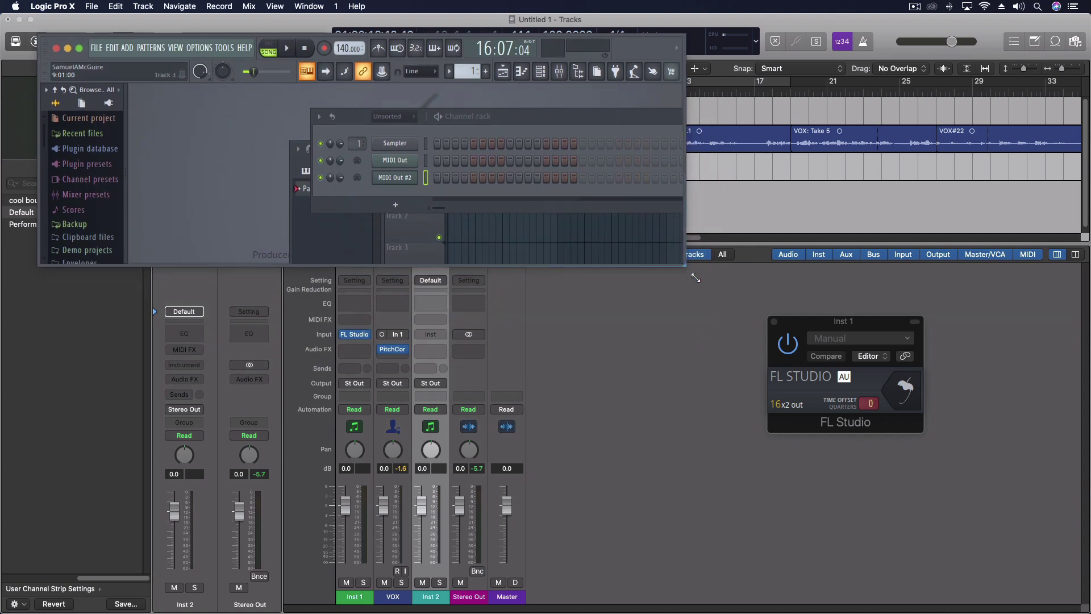
drag(684, 265, 833, 420)
Step: Open FL Studio's MIDI settings and review the outputs, with Plugin MIDI output on port 10
click(200, 51)
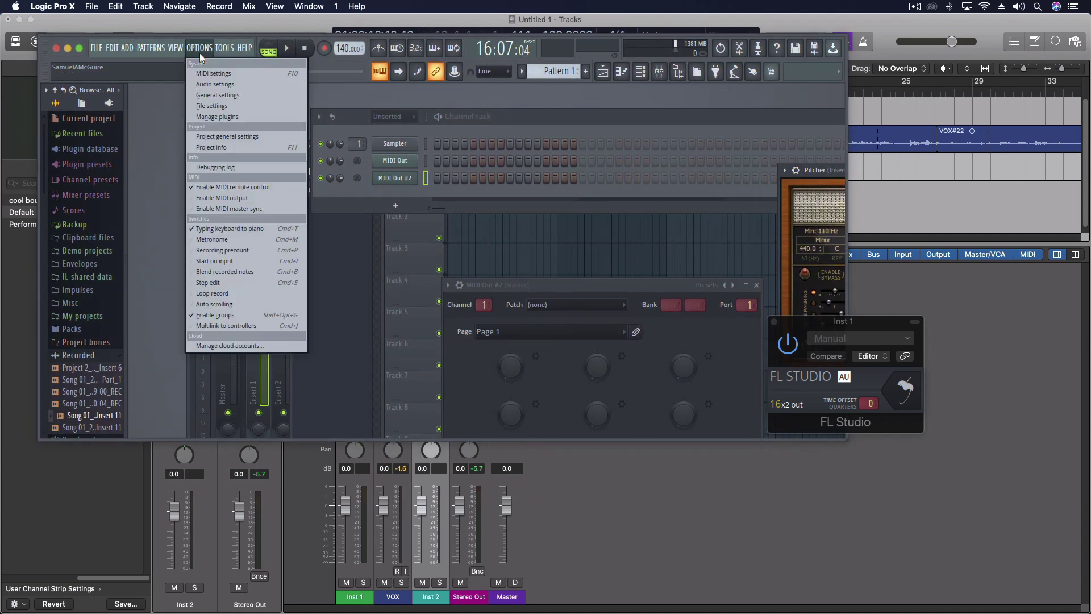
click(211, 85)
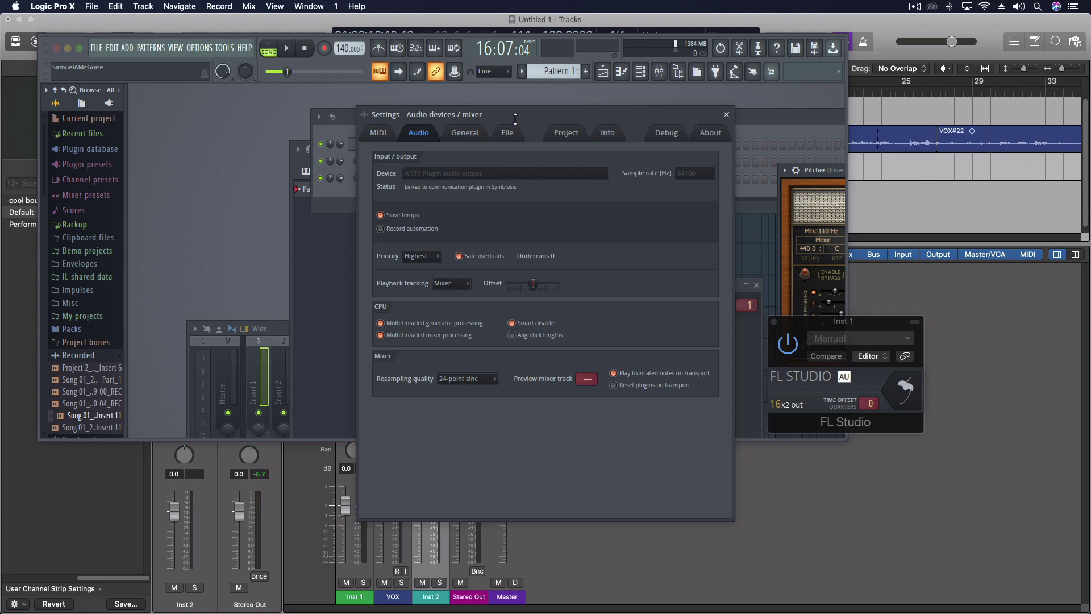
click(375, 134)
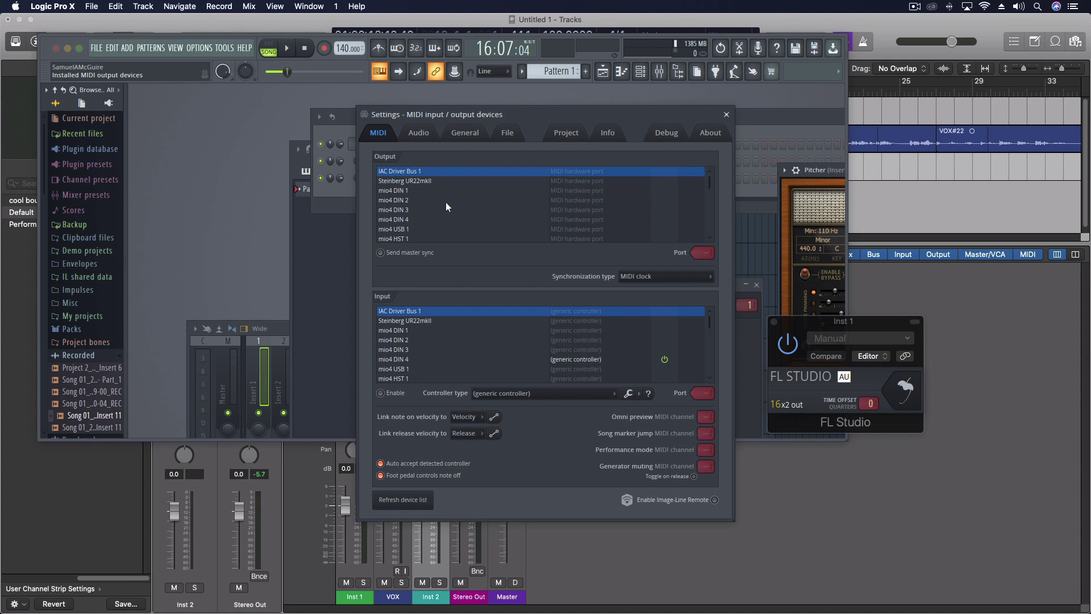
scroll(445, 204, down, 3)
scroll(445, 203, down, 1)
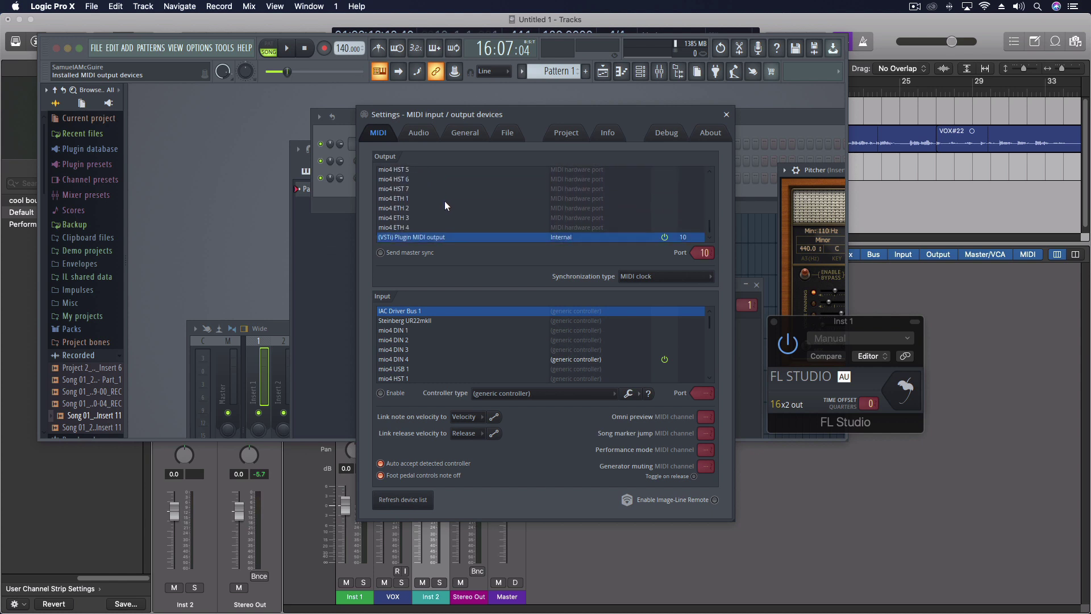
scroll(441, 199, up, 2)
scroll(441, 199, down, 2)
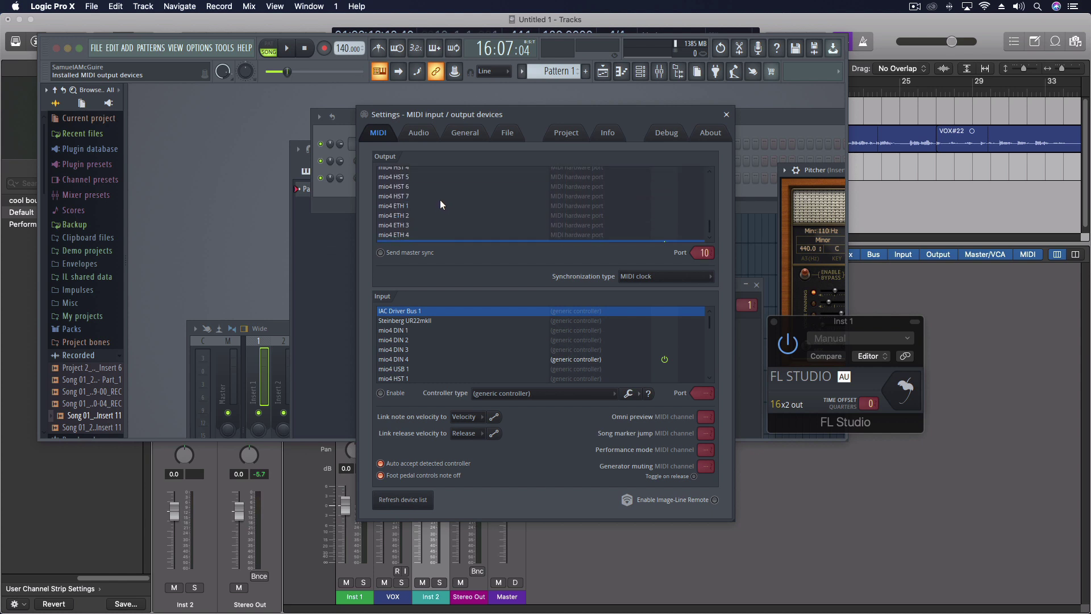
Step: Browse the MIDI input devices and controller types, leaving IAC Driver Bus 1 selected
click(417, 334)
scroll(417, 339, down, 5)
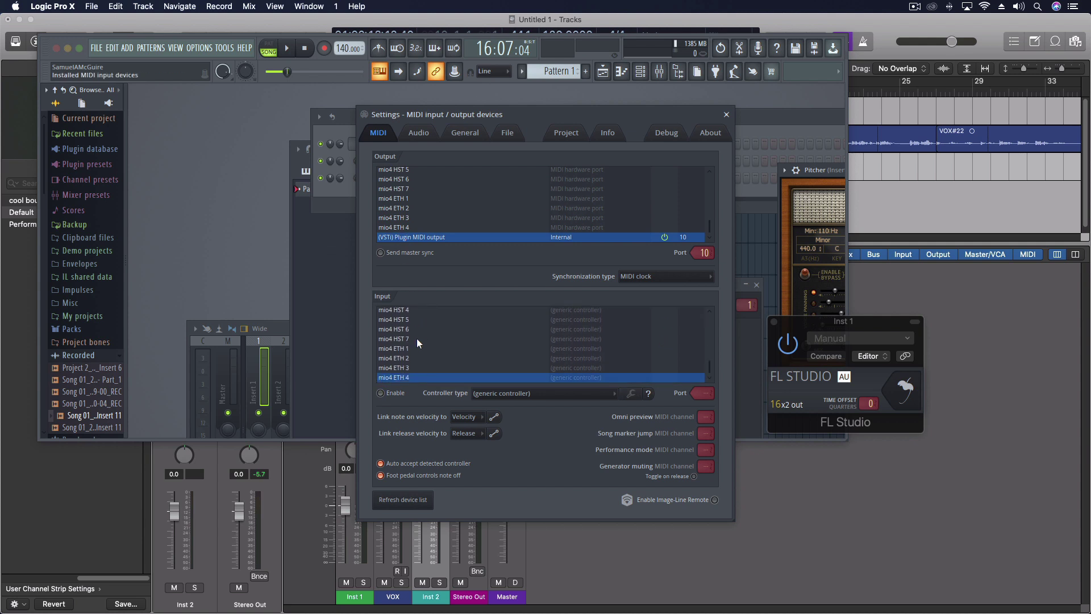
scroll(417, 339, up, 5)
scroll(418, 336, down, 16)
scroll(418, 340, down, 1)
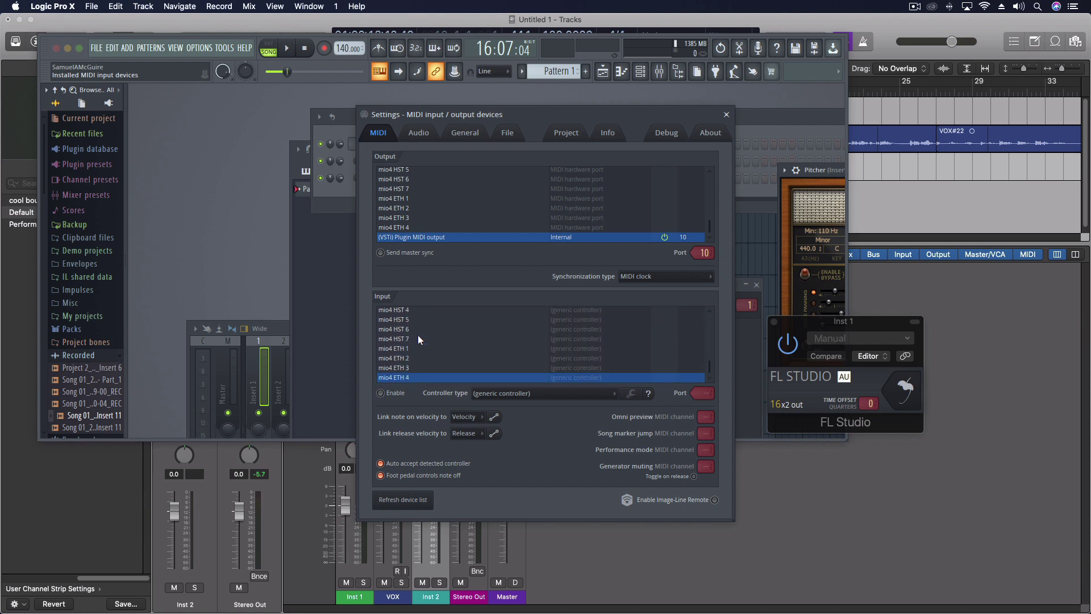
click(529, 392)
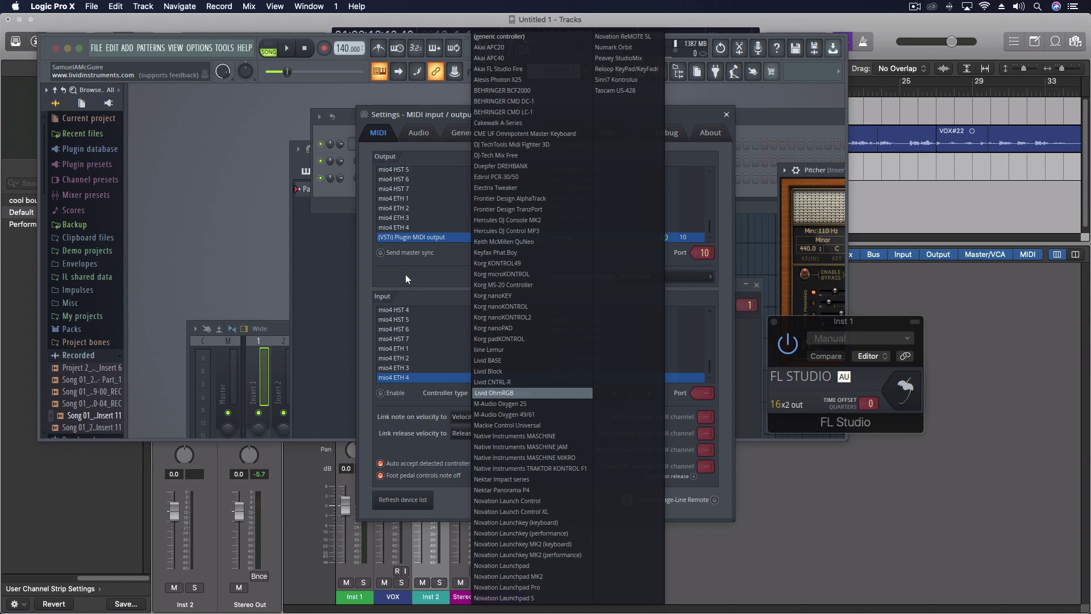
click(333, 220)
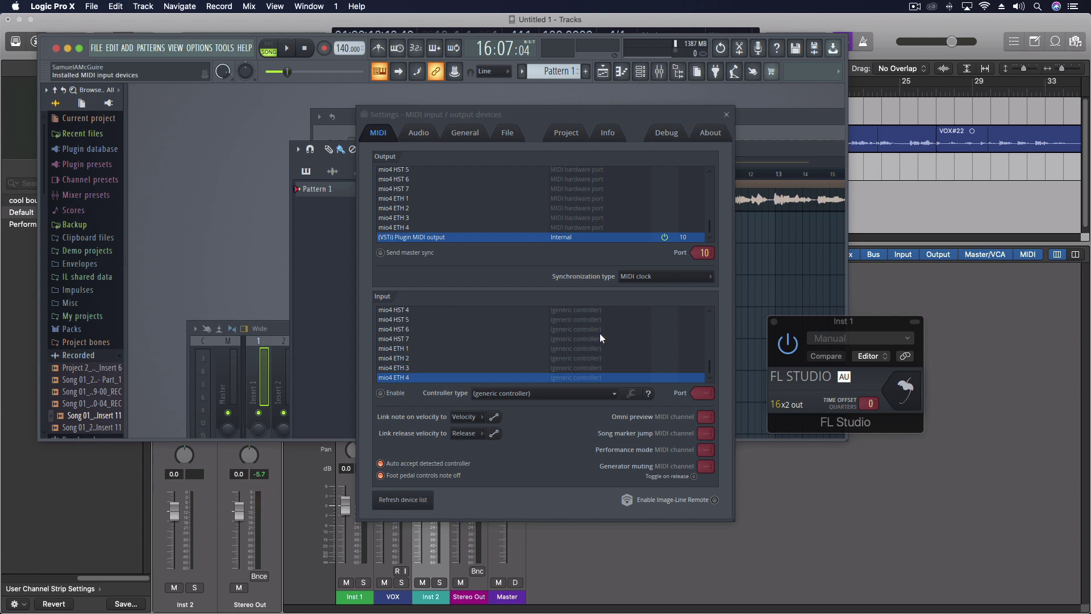
key(Home)
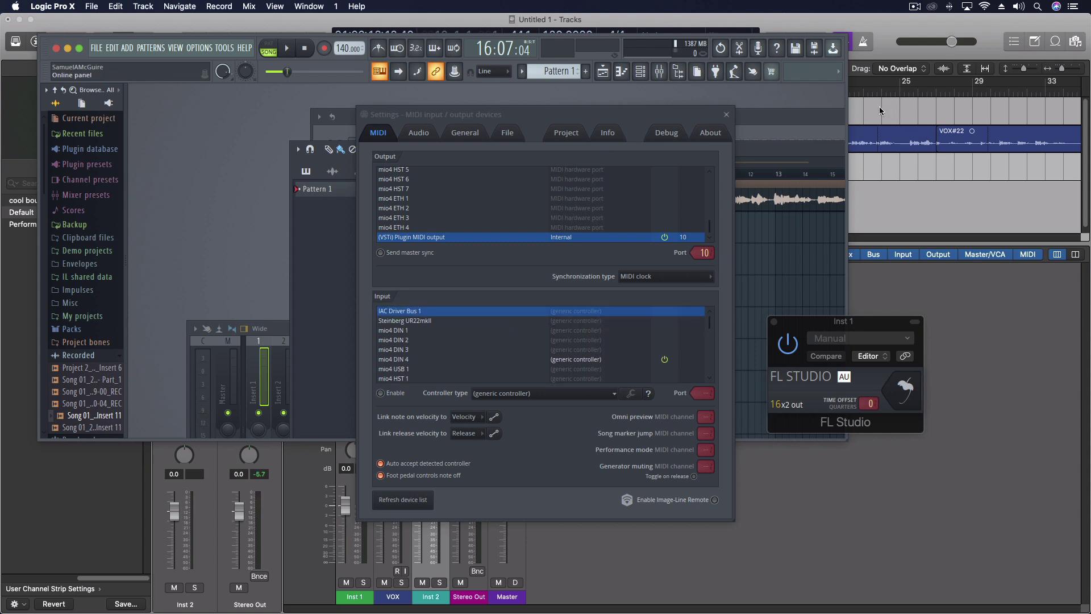
drag(528, 114, 387, 106)
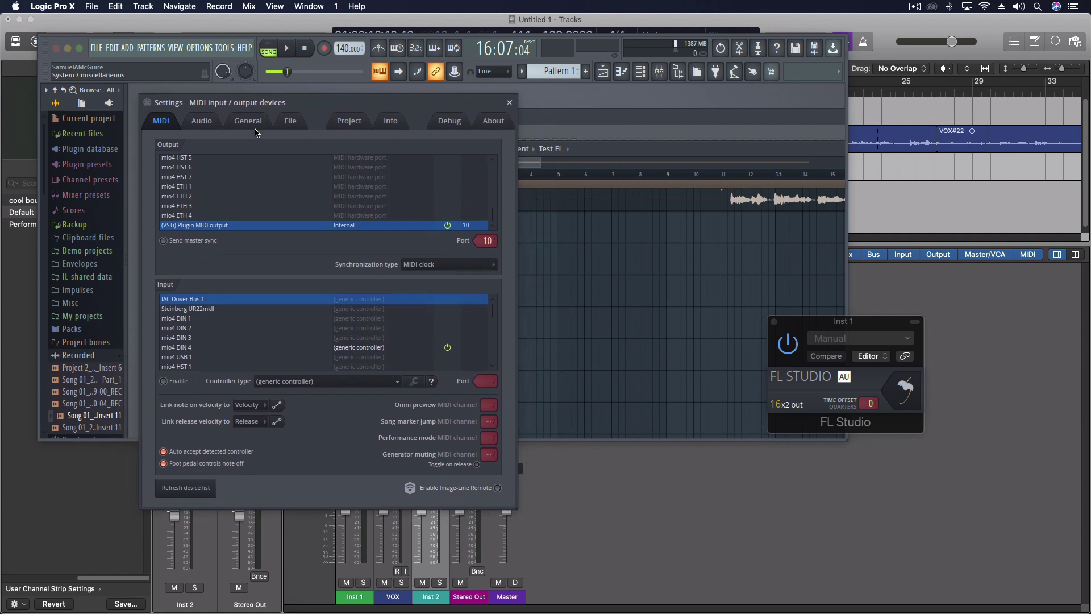
Step: Select Steinberg UR22mkII in outputs, then step through mio4 DIN inputs to the enabled DIN 4
scroll(235, 170, up, 5)
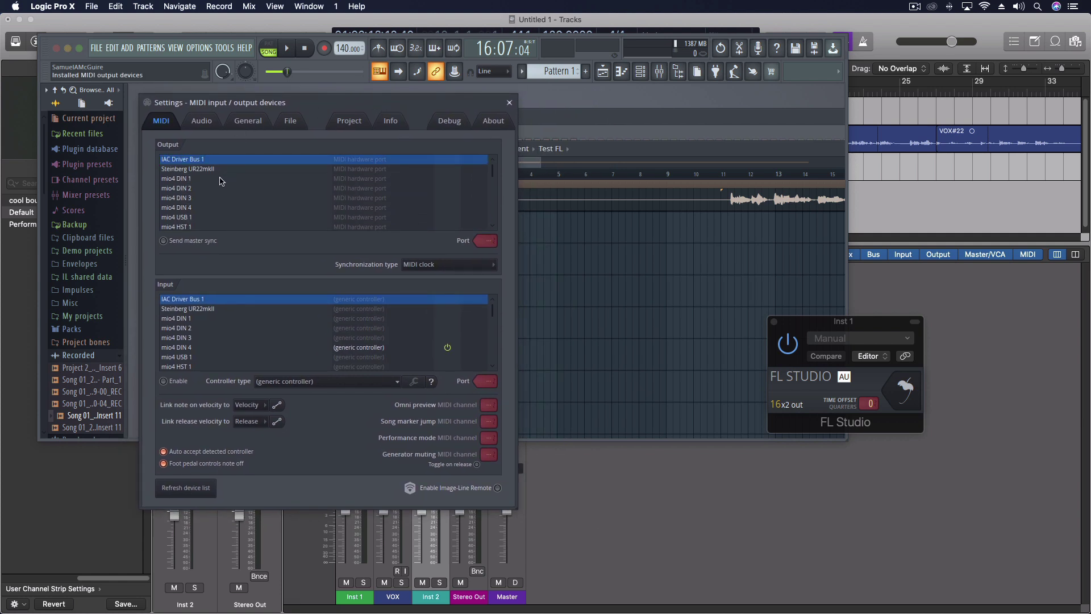
click(222, 172)
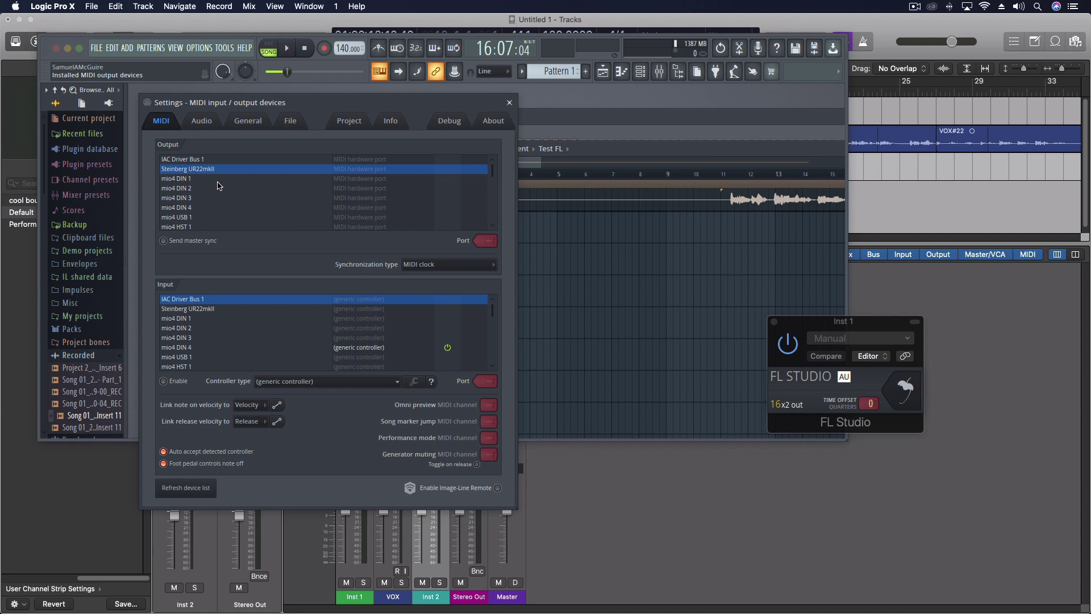
click(190, 338)
click(196, 348)
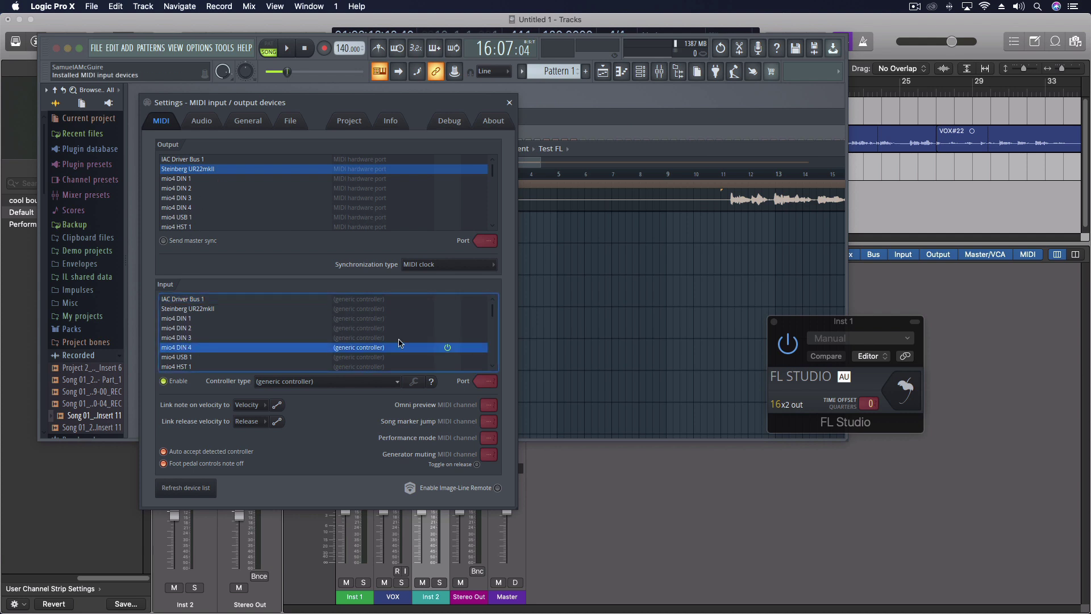
click(204, 328)
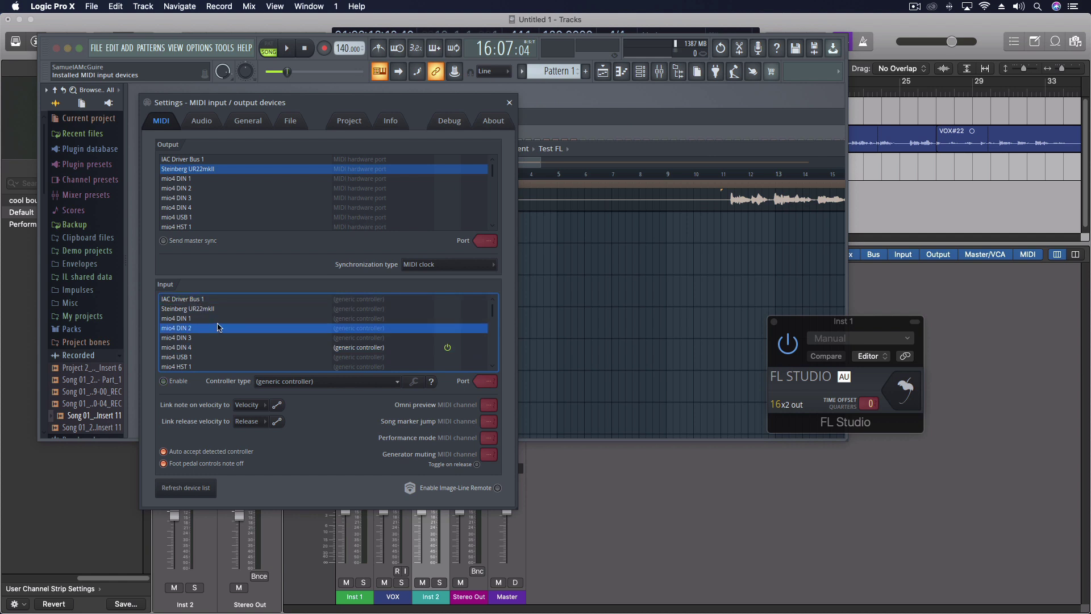
key(Down)
key(Down)
key(Down)
key(Down)
key(Down)
key(Down)
key(Down)
key(Down)
key(Down)
key(Down)
key(Down)
key(Down)
key(Down)
key(Down)
key(Up)
key(Up)
key(Up)
key(Up)
key(Up)
key(Up)
key(Up)
key(Up)
key(Up)
key(Up)
key(Up)
key(Up)
key(Up)
key(Up)
key(Up)
click(199, 329)
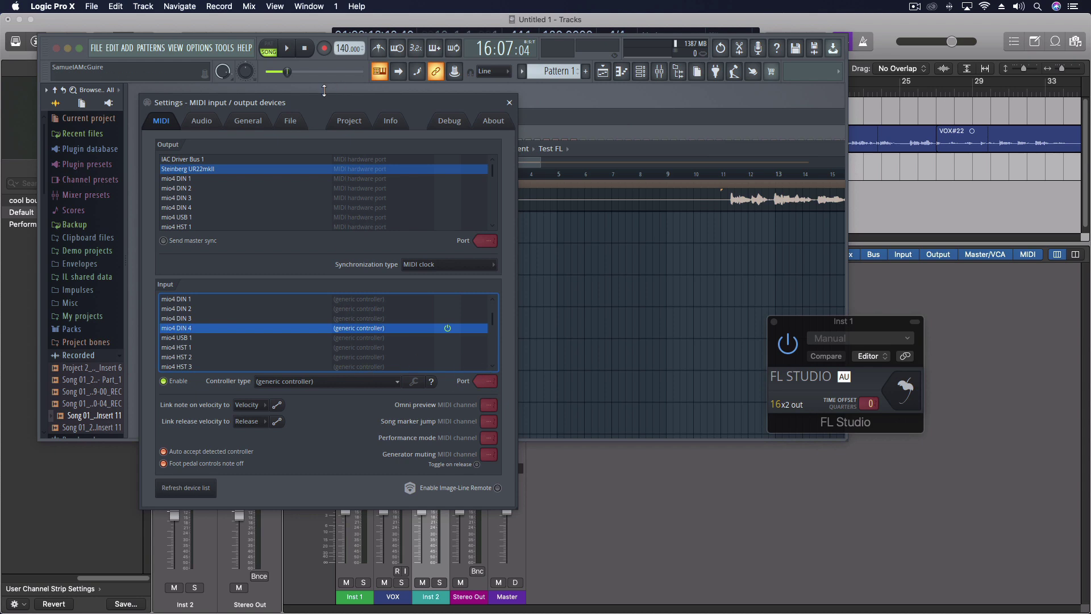
drag(318, 106, 367, 123)
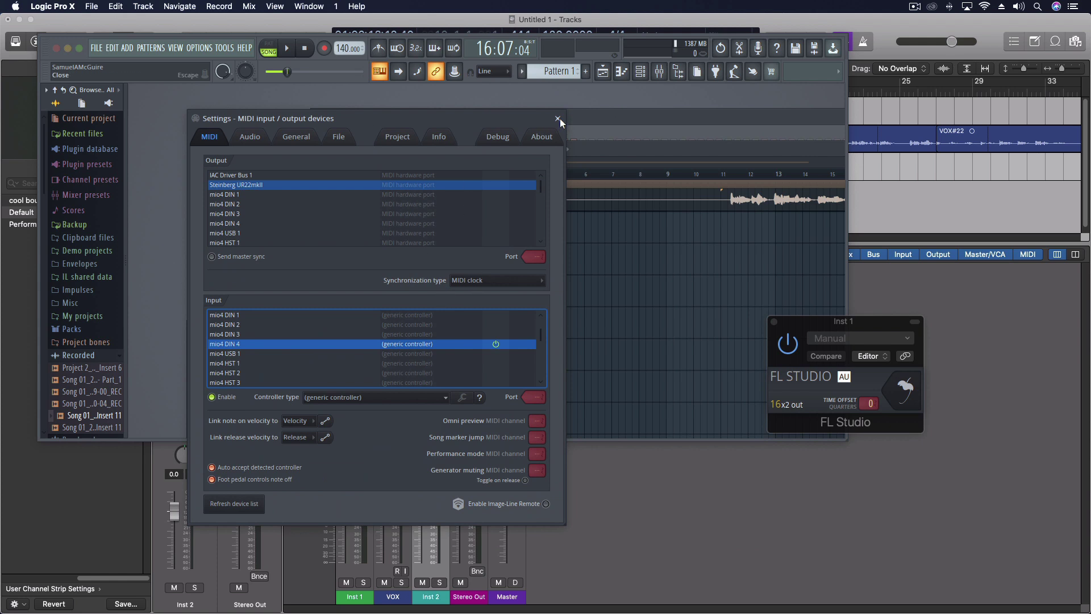
Step: Close MIDI settings, set the song position to bar 11, and drop the FL window below Logic's tracks
click(558, 119)
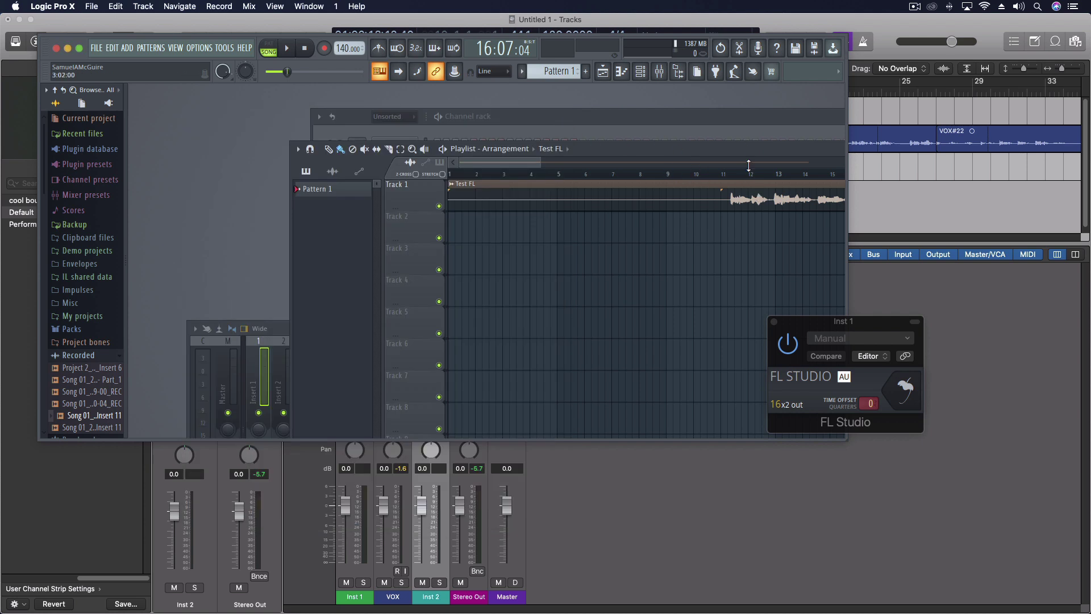
drag(746, 148, 567, 163)
click(540, 190)
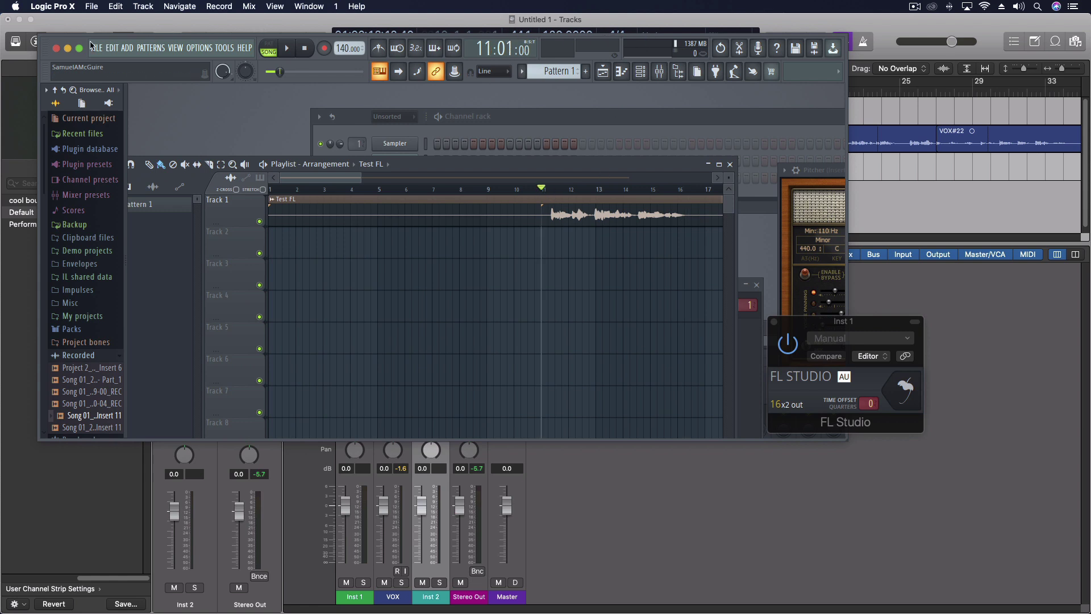
drag(45, 39, 40, 180)
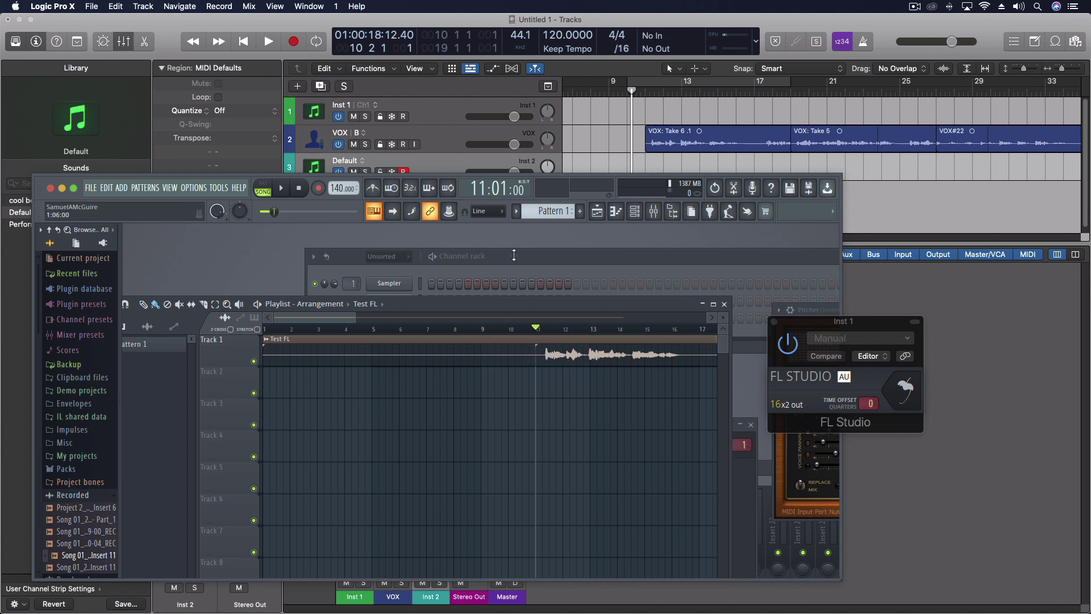
Step: Open the MIDI Out channel's plugin and rearrange windows with the Pitcher effect centred
drag(528, 256, 465, 236)
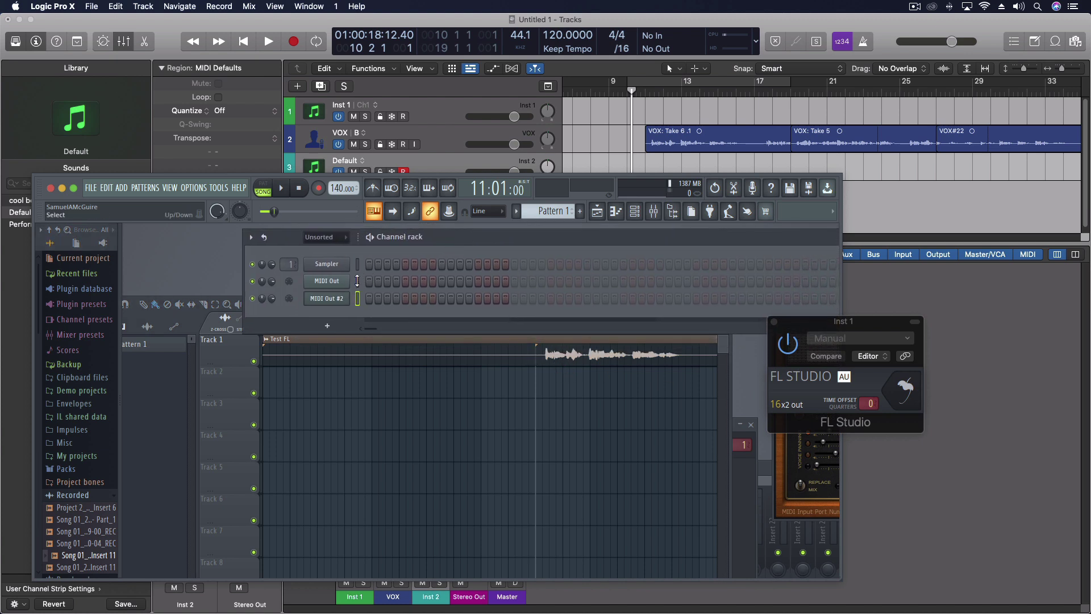
click(331, 281)
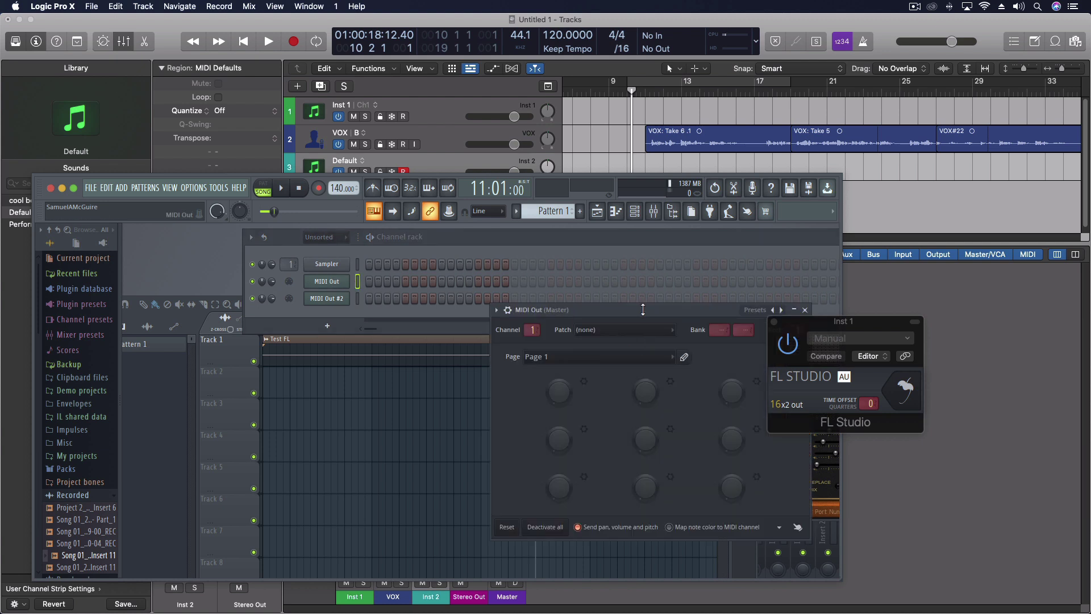
drag(641, 310, 343, 201)
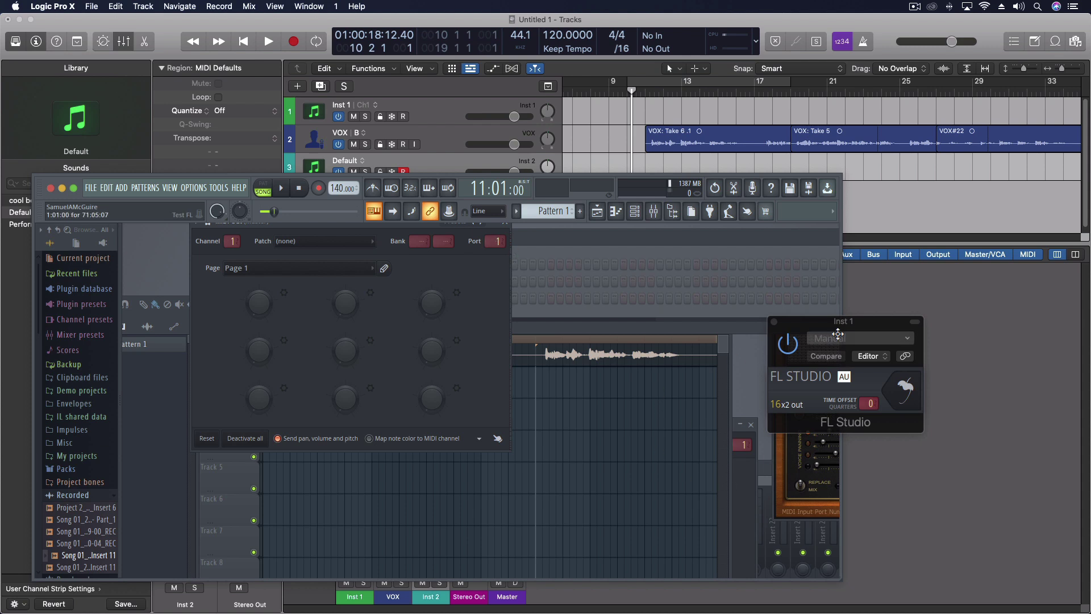
drag(836, 319, 995, 411)
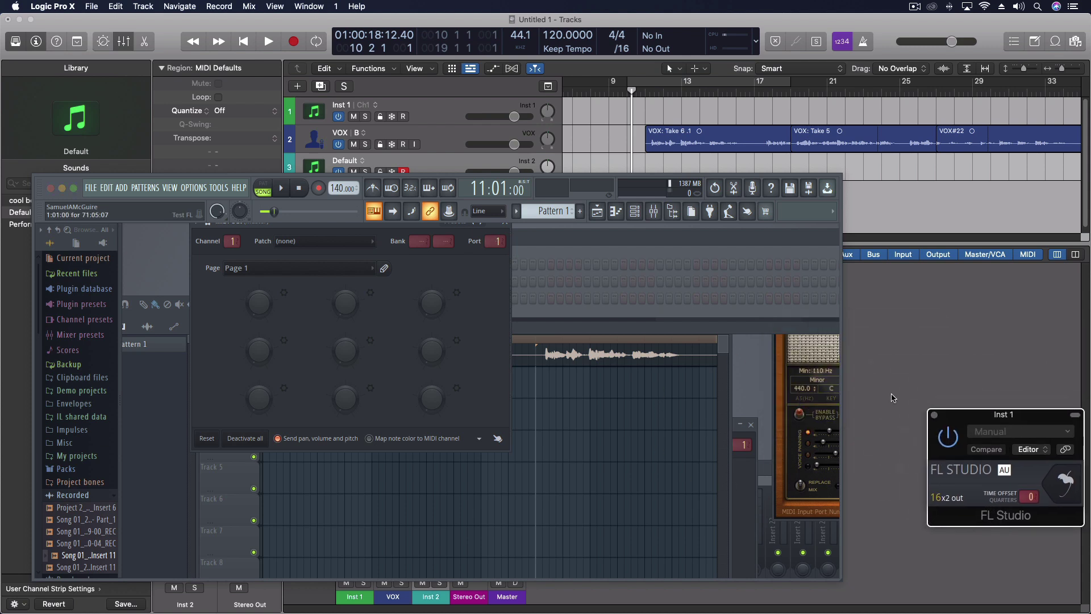
click(791, 236)
drag(822, 310, 265, 235)
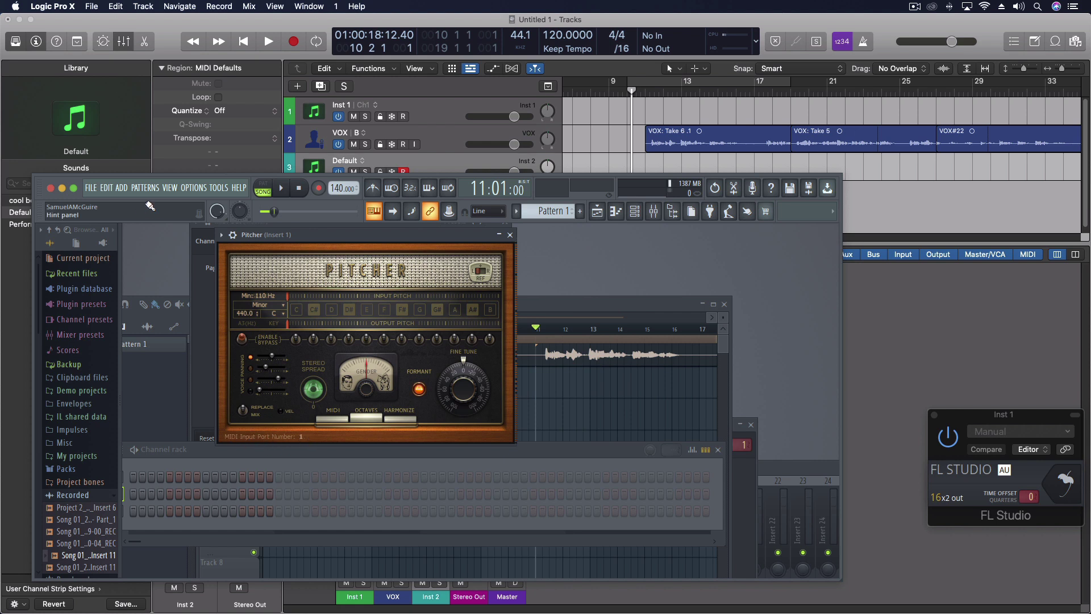
Step: Check that mio4 DIN 4 is on MIDI port 1 in FL Studio's MIDI settings
click(199, 190)
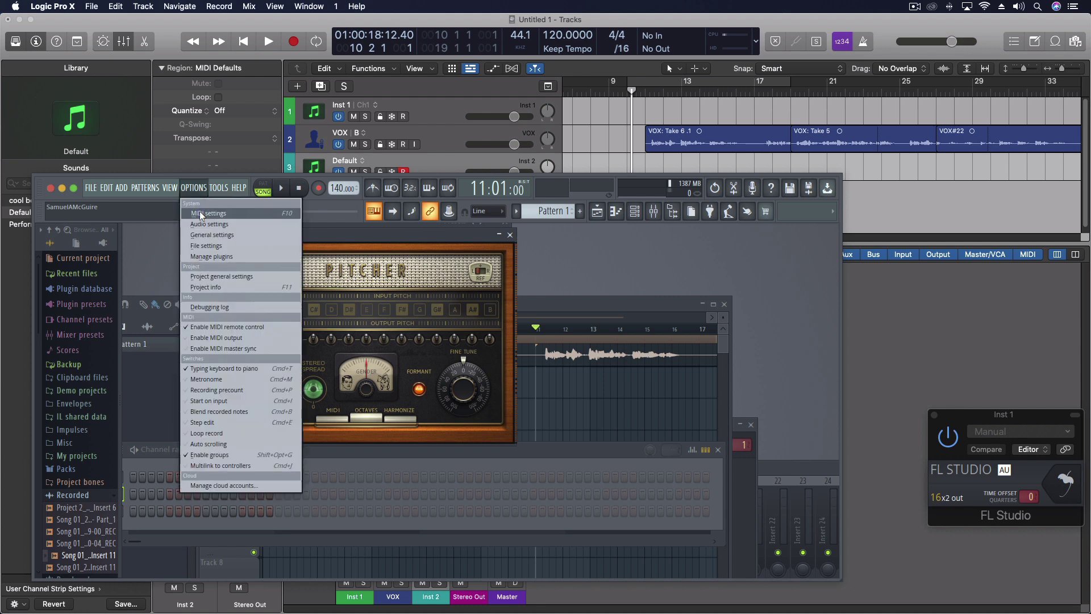
click(200, 211)
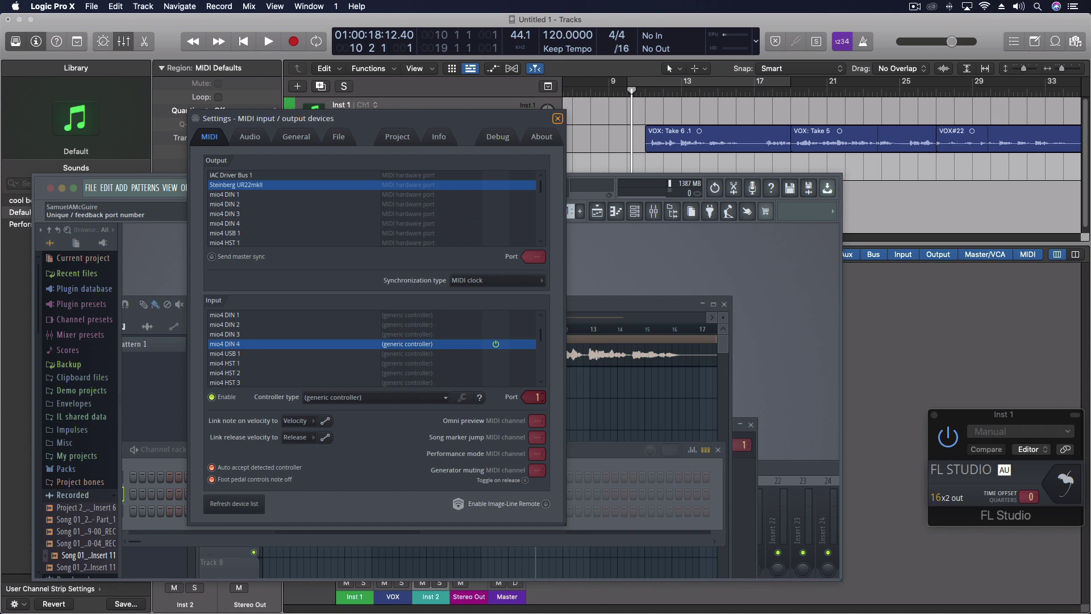
click(557, 119)
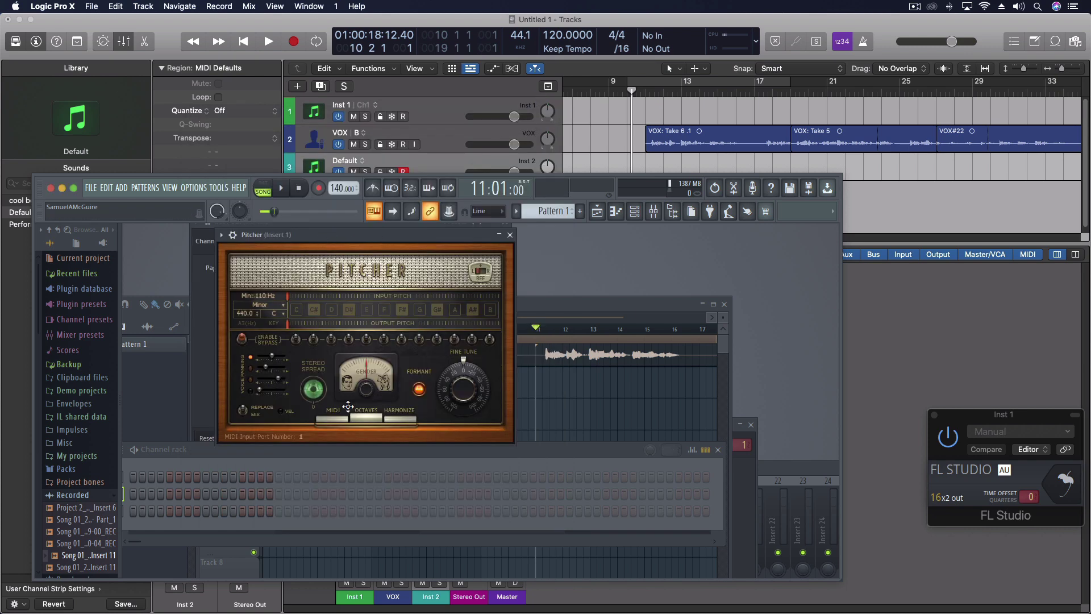
Step: Toggle Pitcher's MIDI mode on and back off, then nudge Logic's playhead so FL Studio goes behind
click(336, 420)
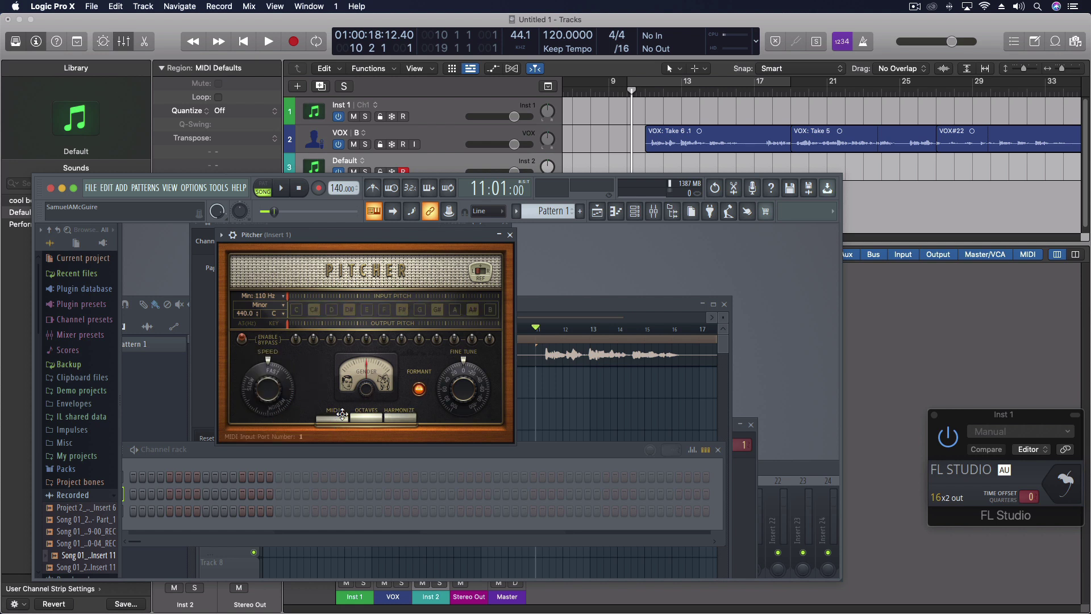
click(342, 418)
click(346, 418)
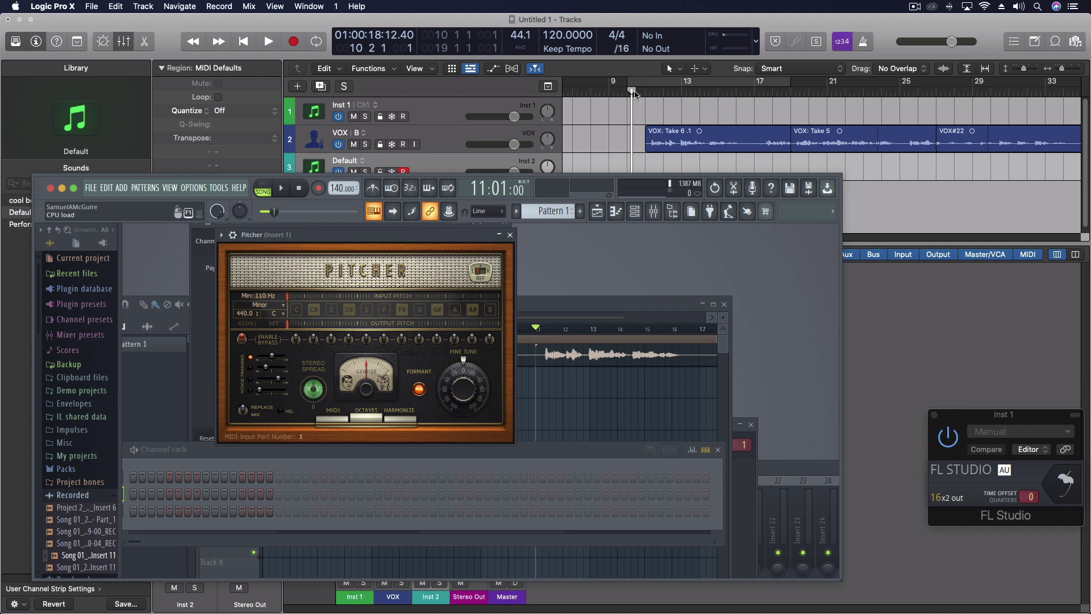
drag(635, 93, 640, 92)
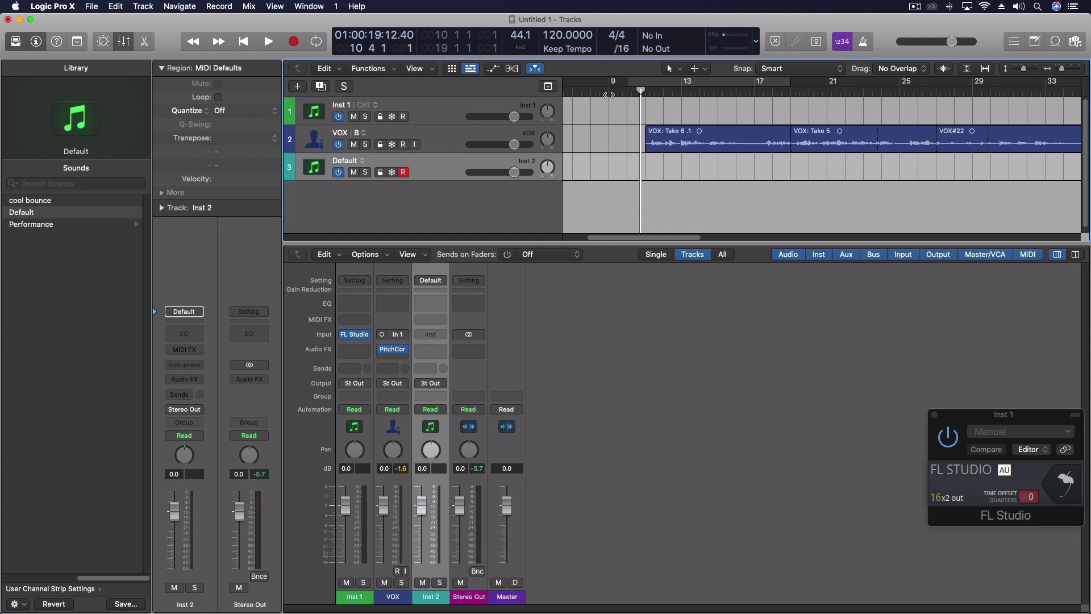
Step: Play from bar 9, reopen FL Studio from the Inst 1 plug-in, then stop playback
click(602, 93)
click(272, 38)
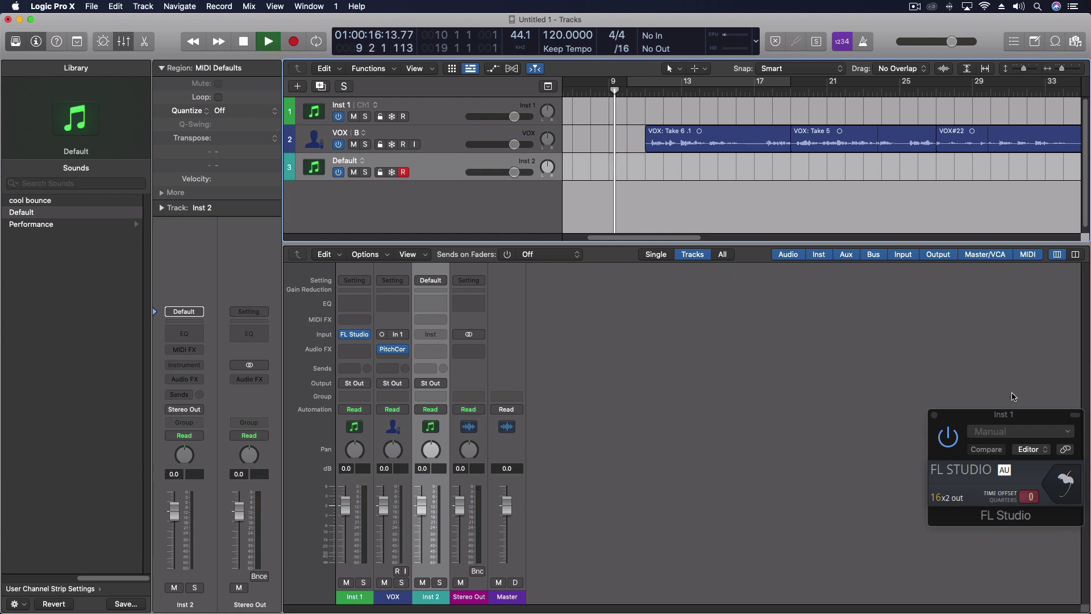
click(1067, 480)
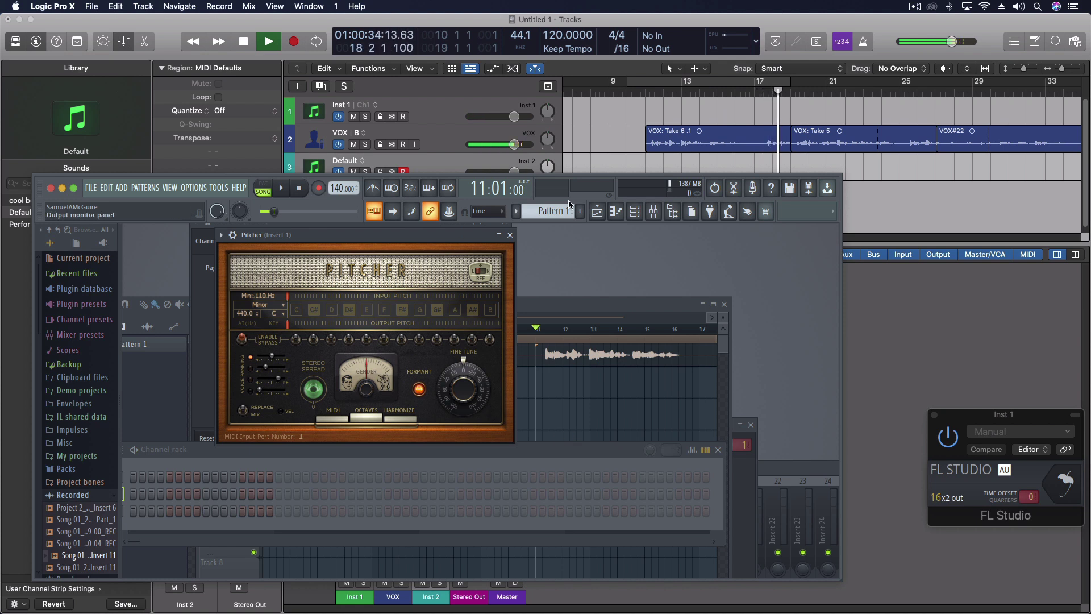
click(237, 42)
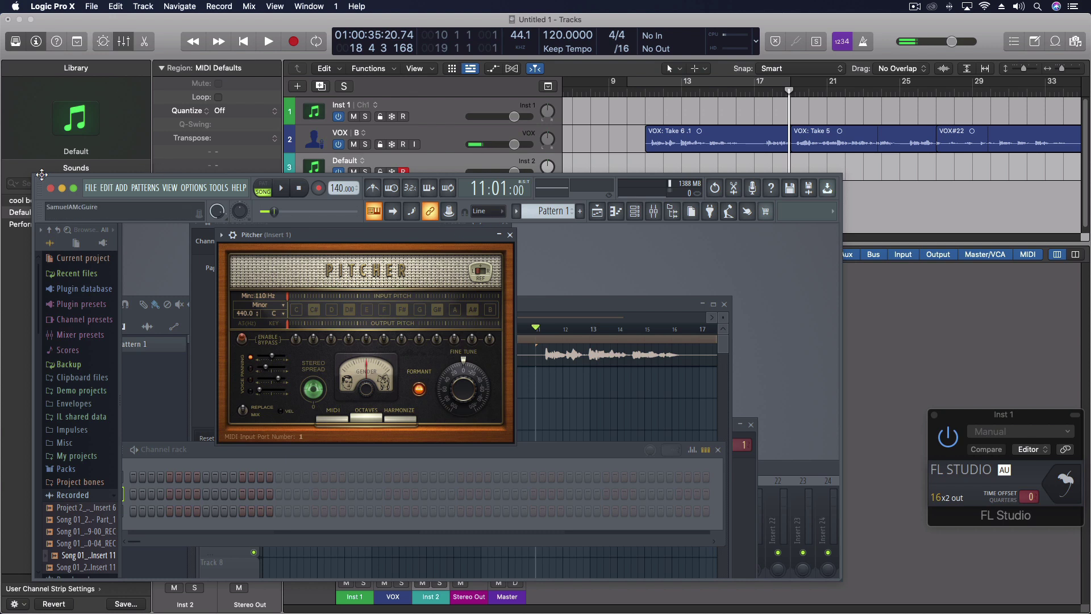
Step: Reposition the FL Studio window, bring its mixer forward, select the Master track, and adjust the width
drag(38, 183, 58, 157)
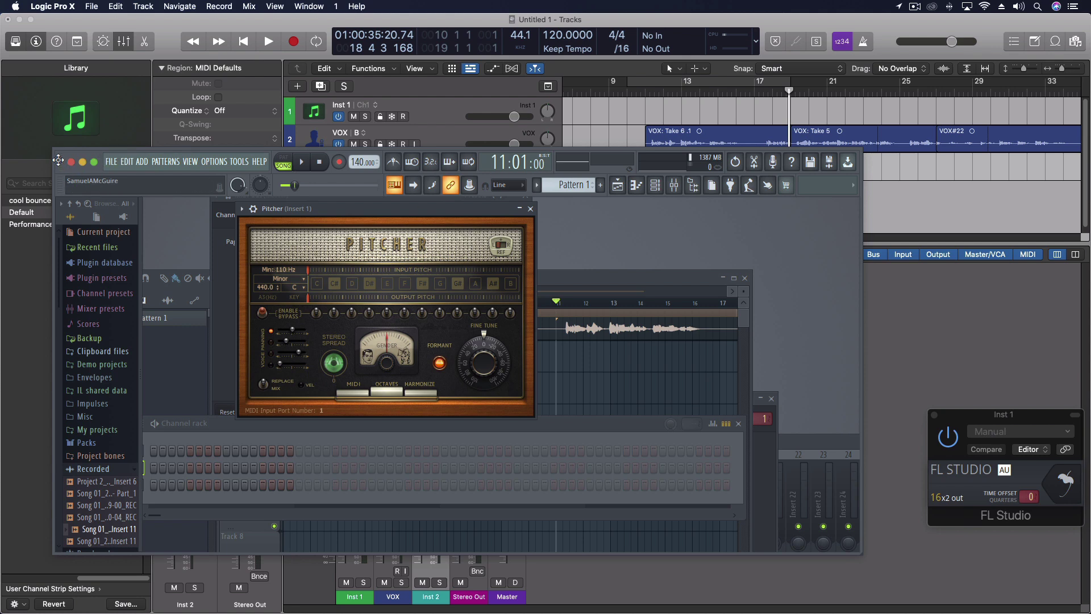
drag(60, 162, 73, 109)
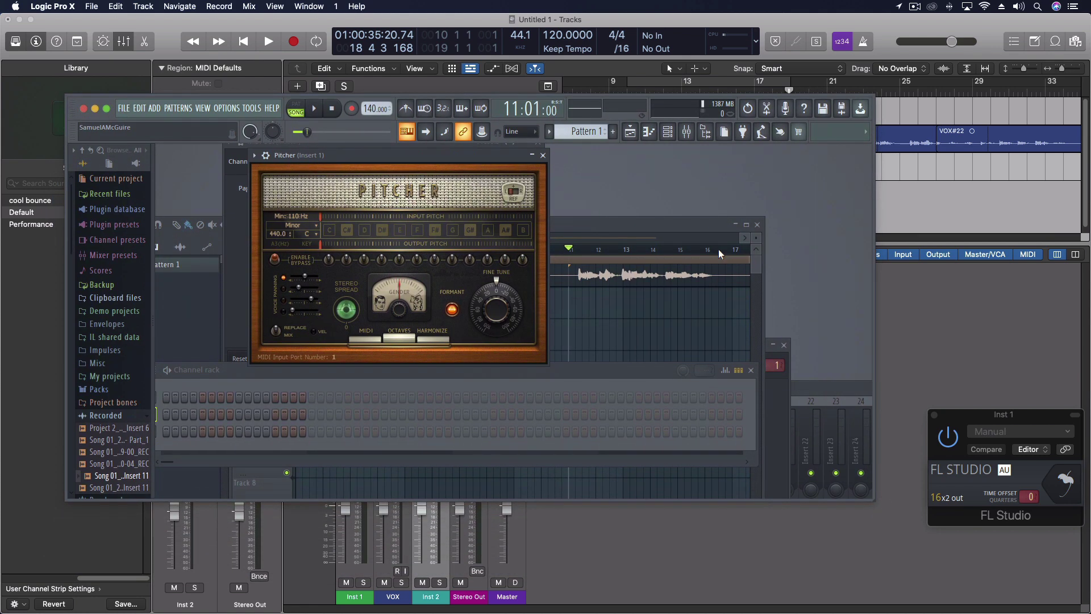
drag(796, 380, 768, 135)
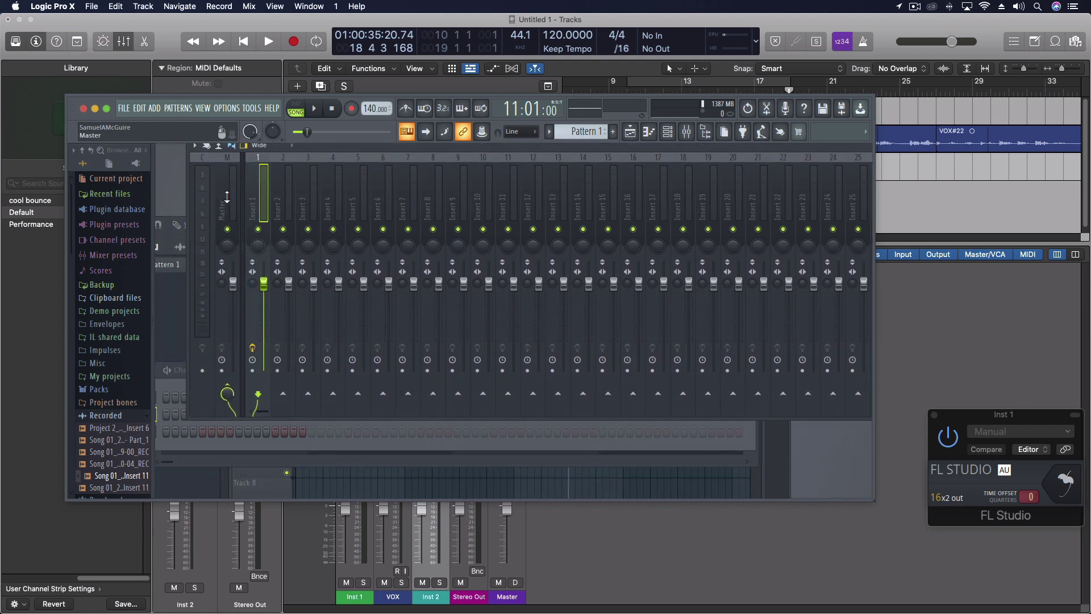
click(229, 187)
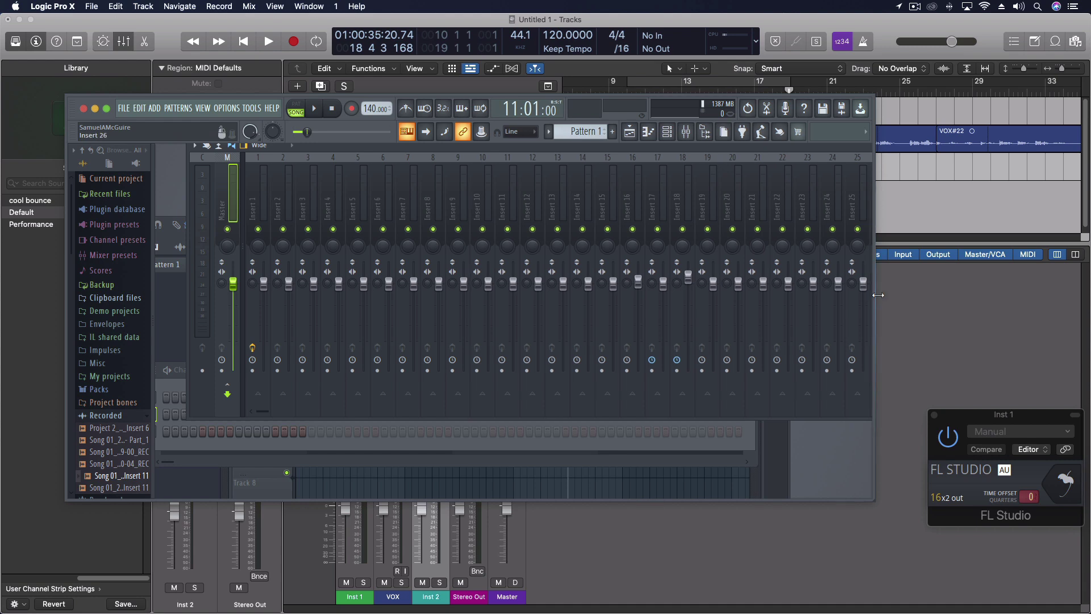
drag(901, 298, 1075, 295)
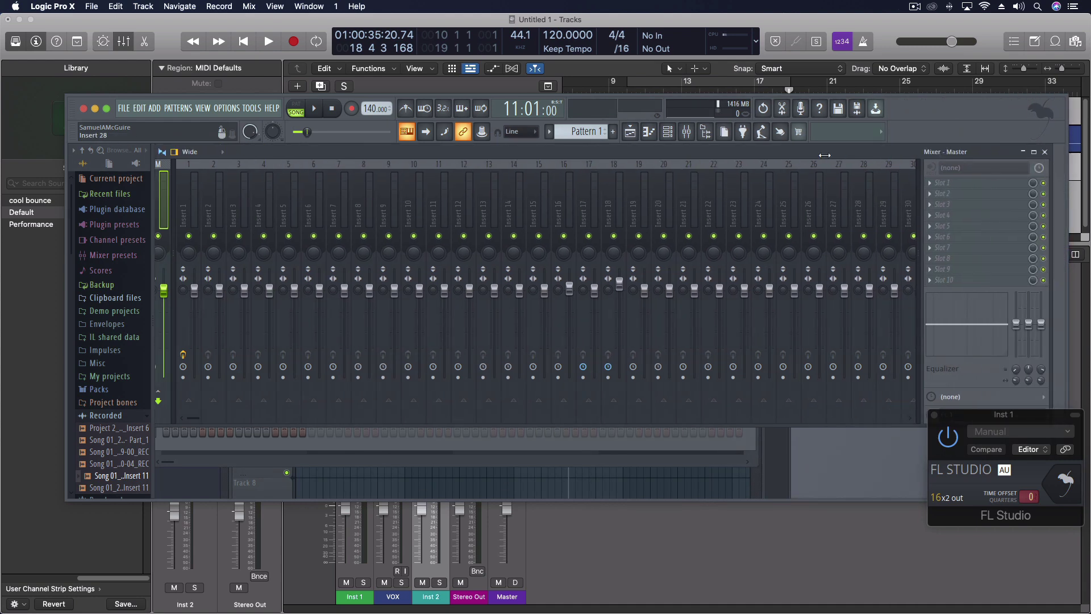
drag(794, 156, 571, 159)
Step: Show the Master's FL 1–16 output targets, then dismiss the FL Studio window back to Logic
click(484, 421)
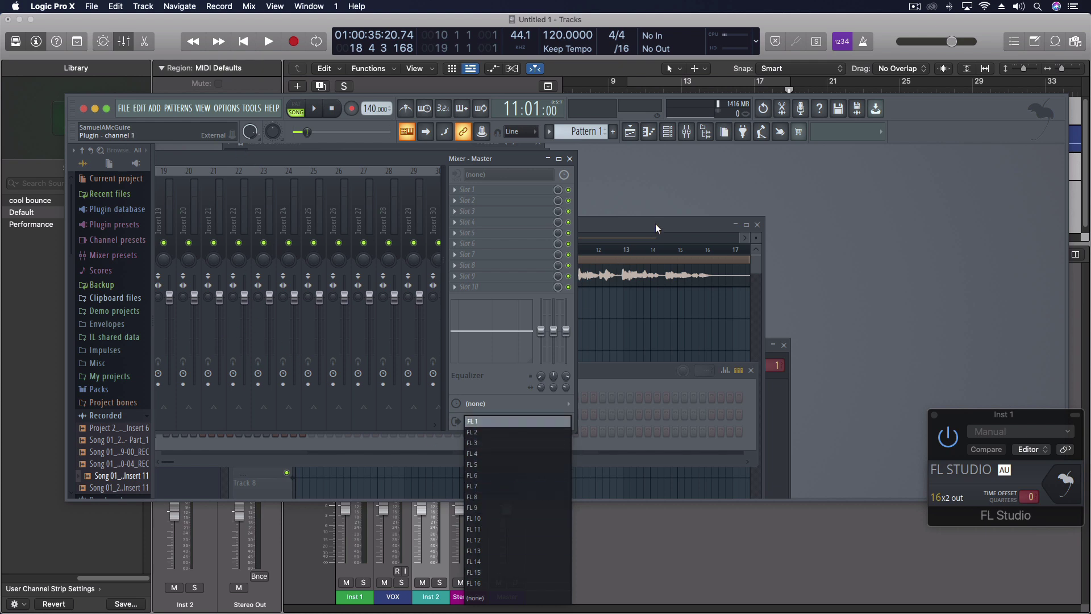
click(295, 29)
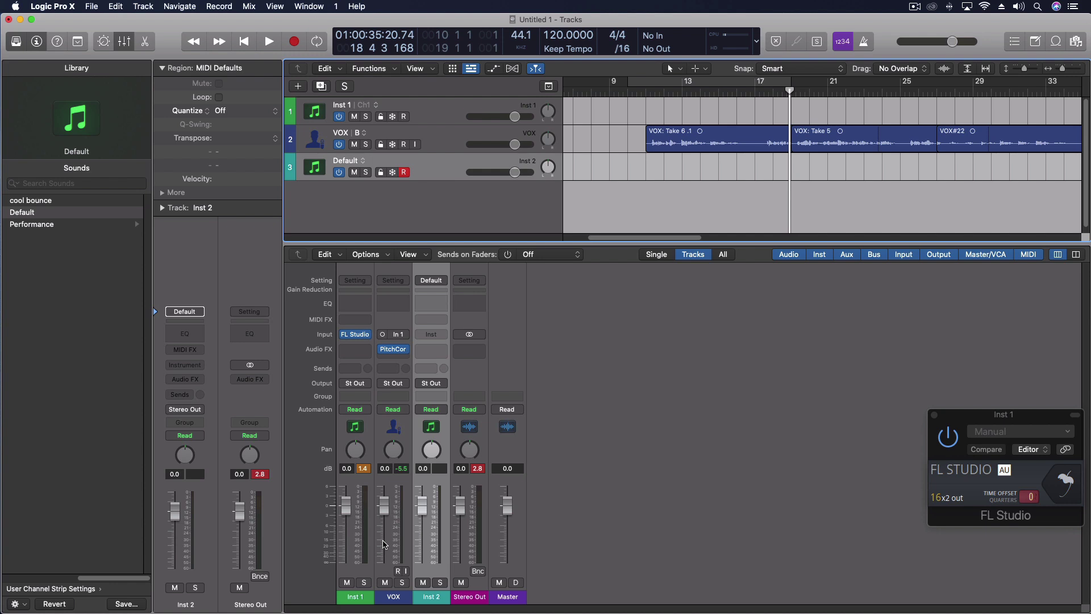
Step: Load FL Studio Multi-Output (8xStereo, 8xMono) on Inst 1 and open its full interface
click(366, 336)
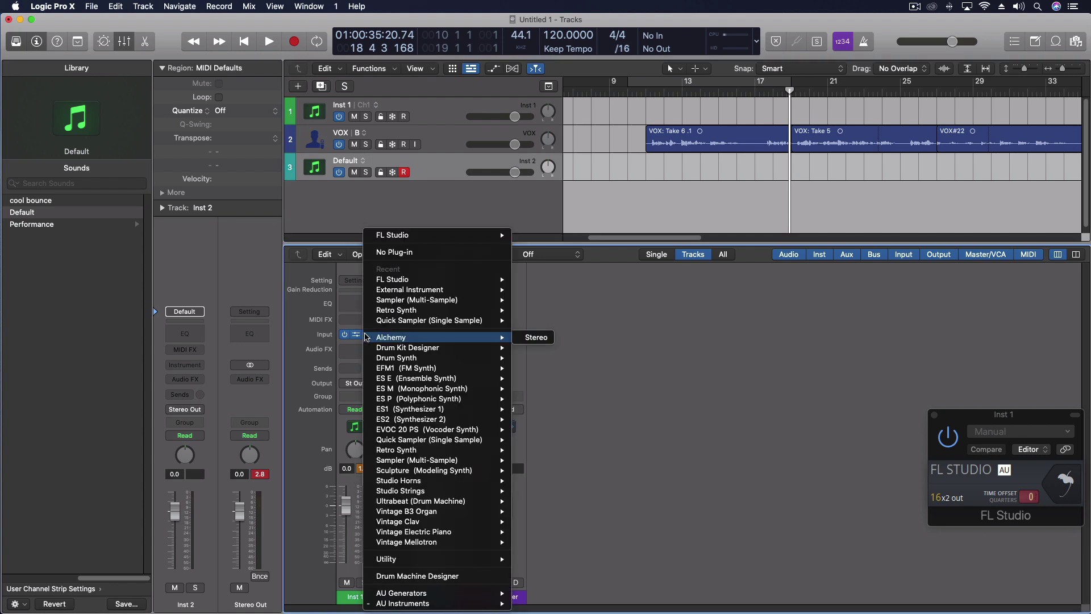
mouse_move(391, 605)
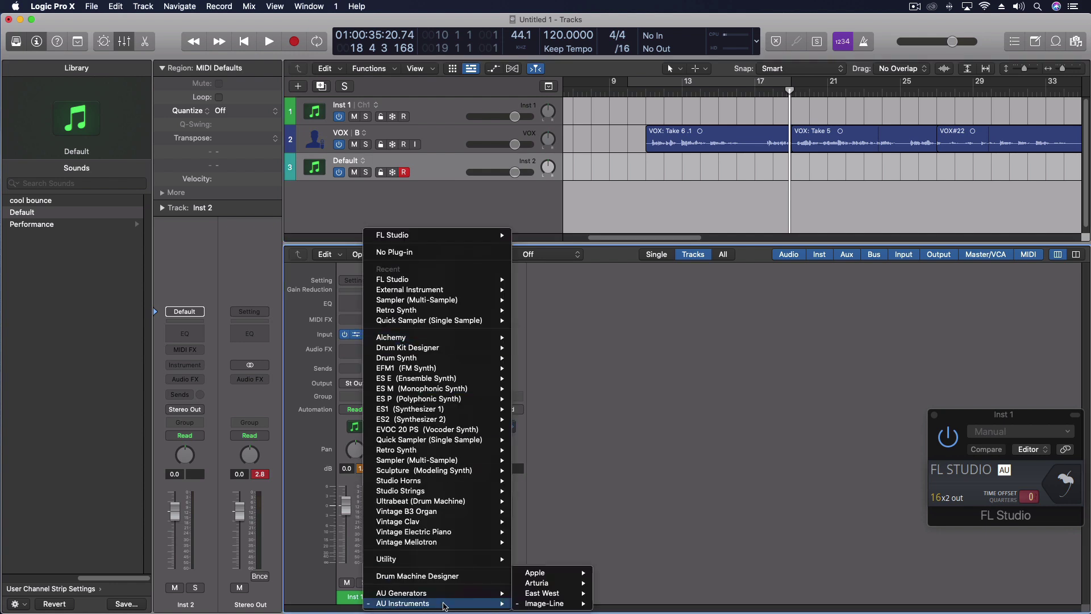
mouse_move(543, 605)
mouse_move(631, 605)
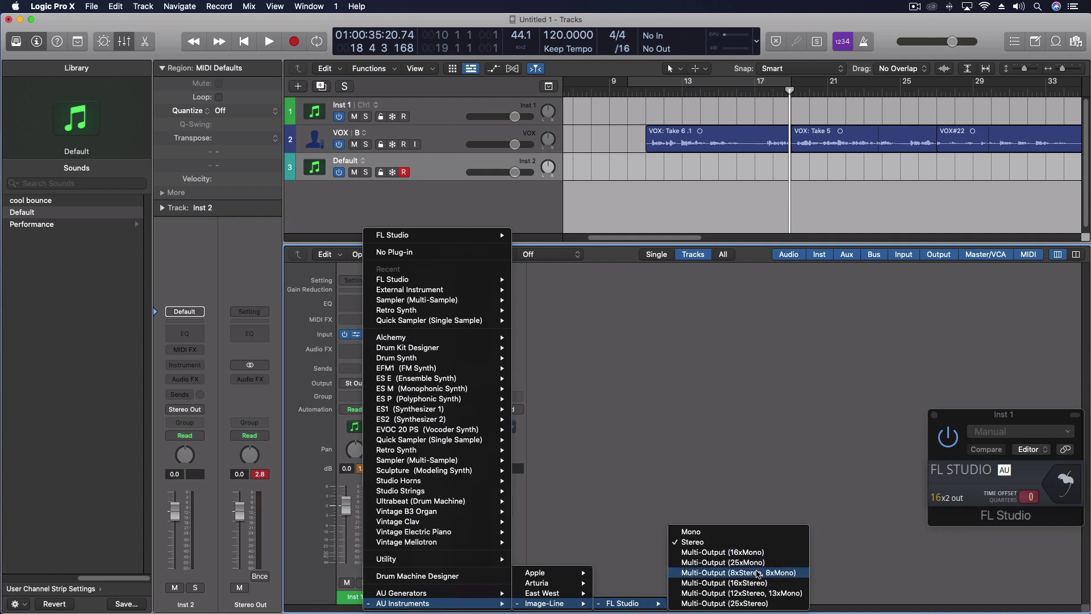
click(759, 573)
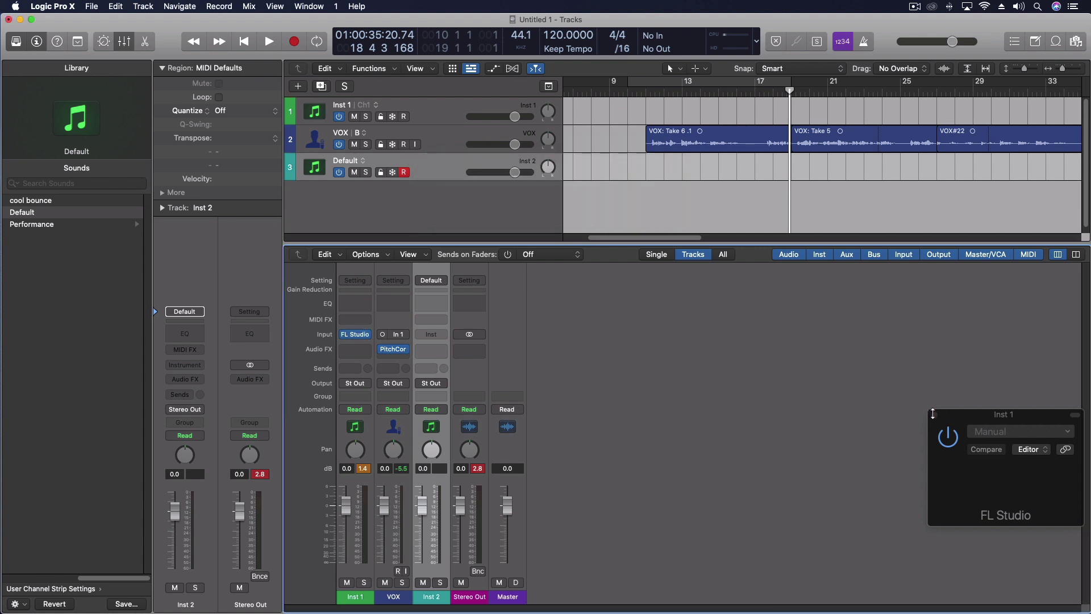
click(1065, 482)
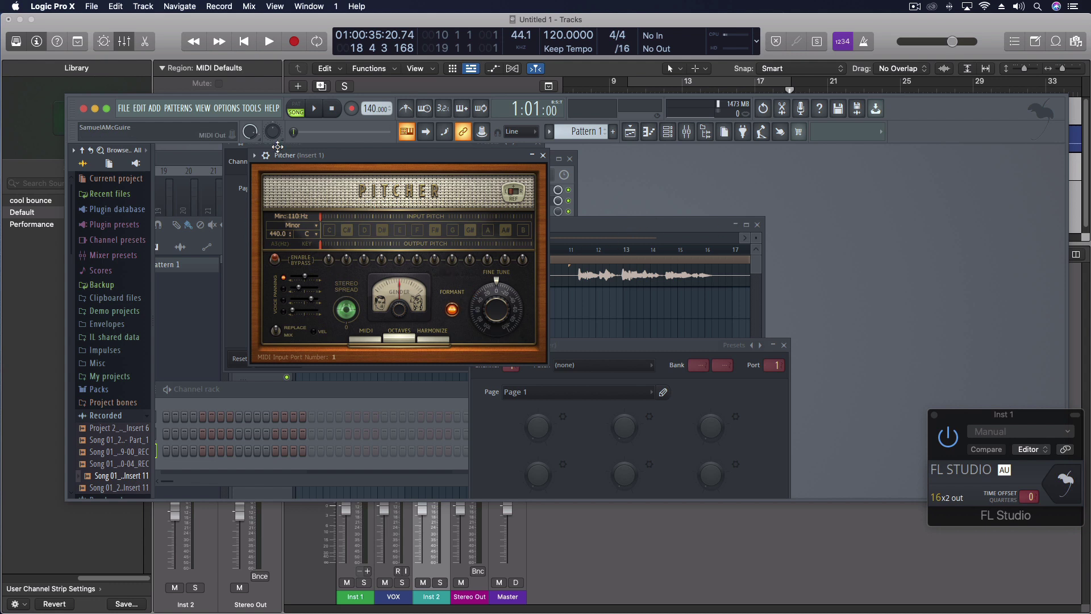
Step: Move the Pitcher window aside and open FL Studio's mixer, widened across the window
drag(378, 155, 844, 196)
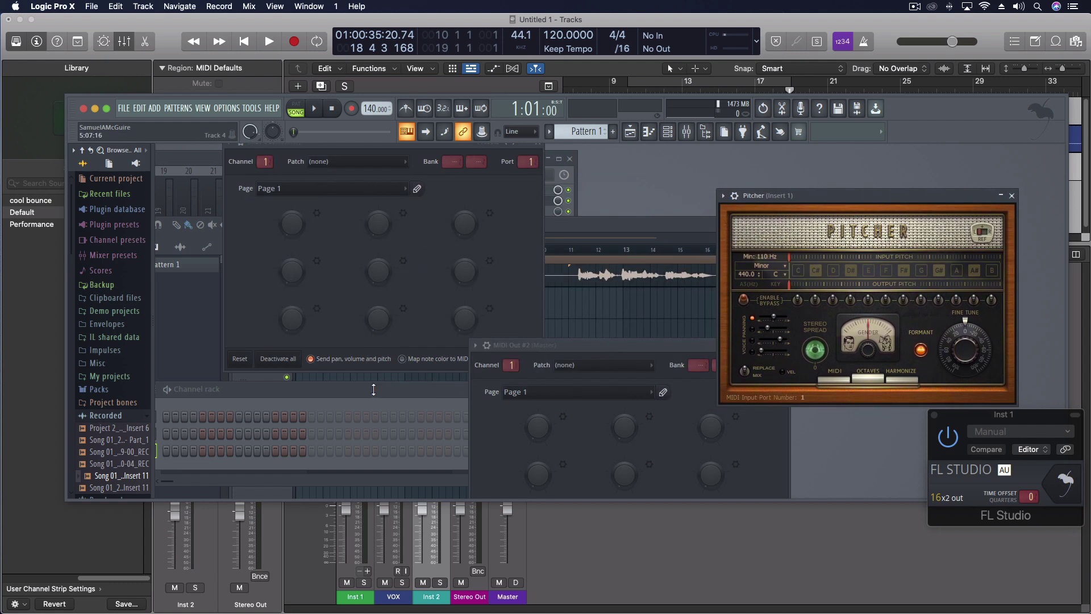
click(403, 404)
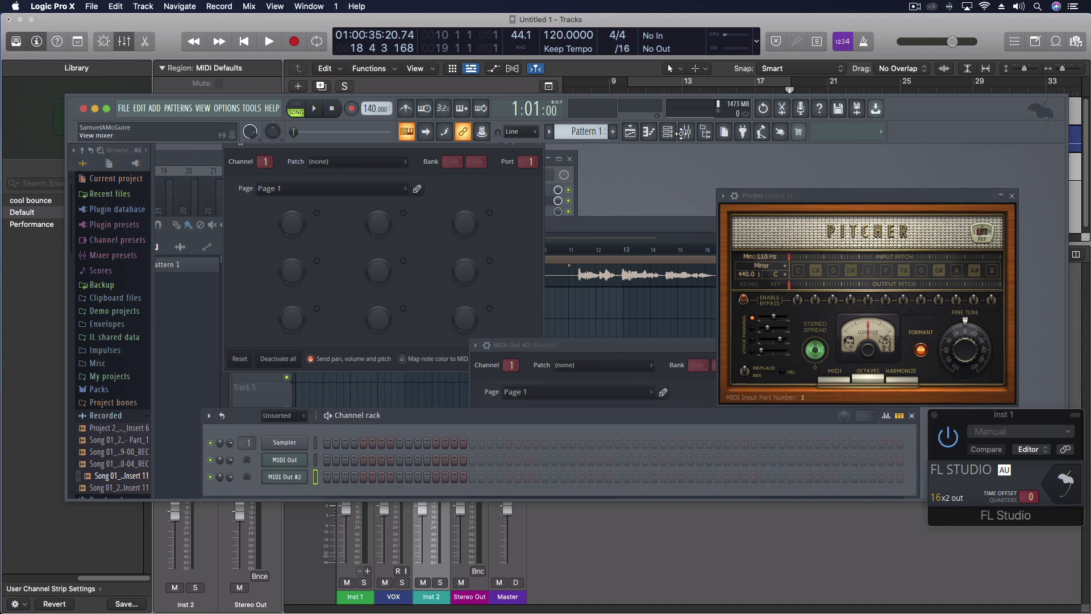
click(688, 132)
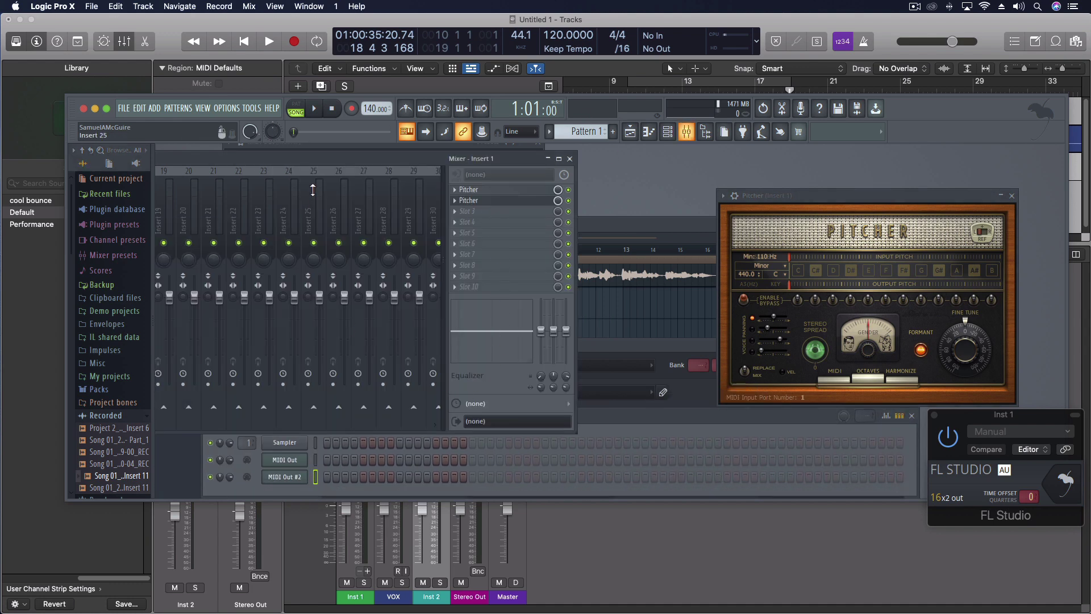
drag(310, 161, 813, 166)
Step: Play and stop the FL pattern, then move the FL window down to uncover Logic's tracks
click(313, 109)
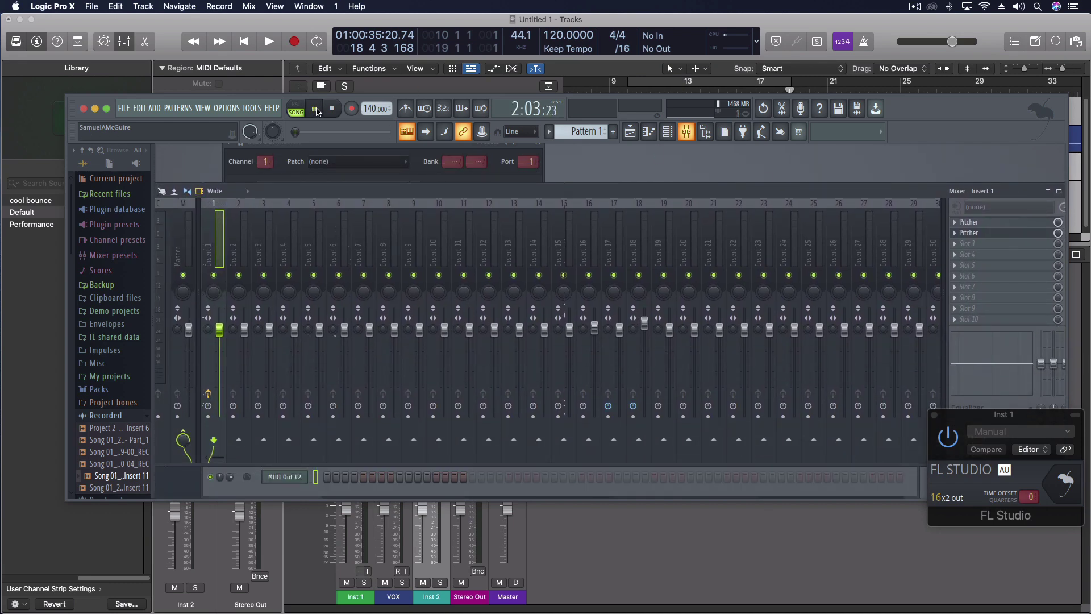
click(316, 111)
drag(116, 98, 117, 232)
Step: Play the Logic project to hear FL Studio on Inst 1, then stop at bar 1
click(641, 93)
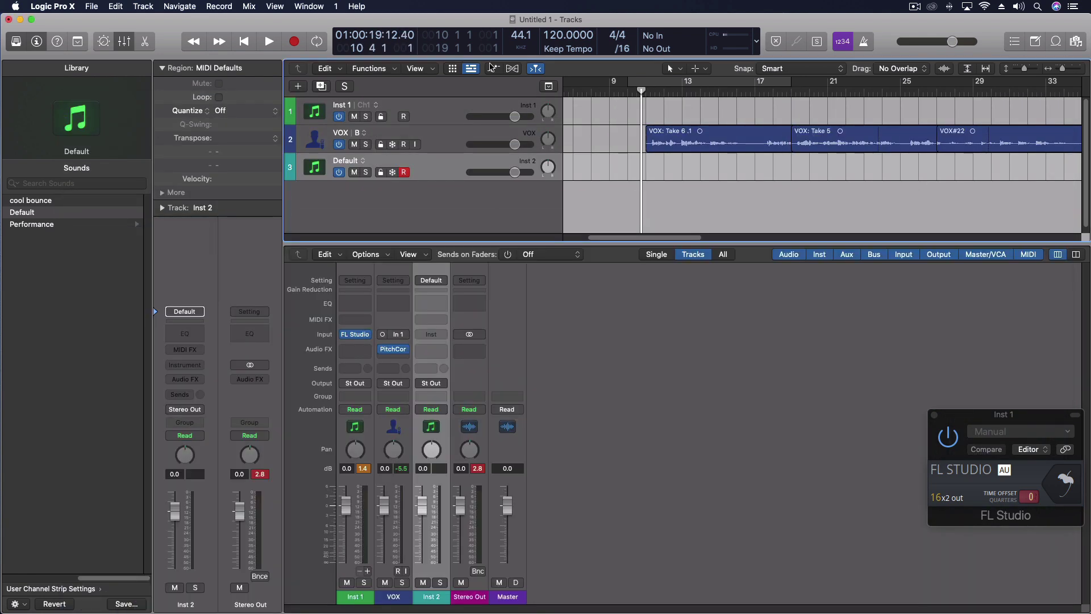
click(269, 41)
key(super+Tab)
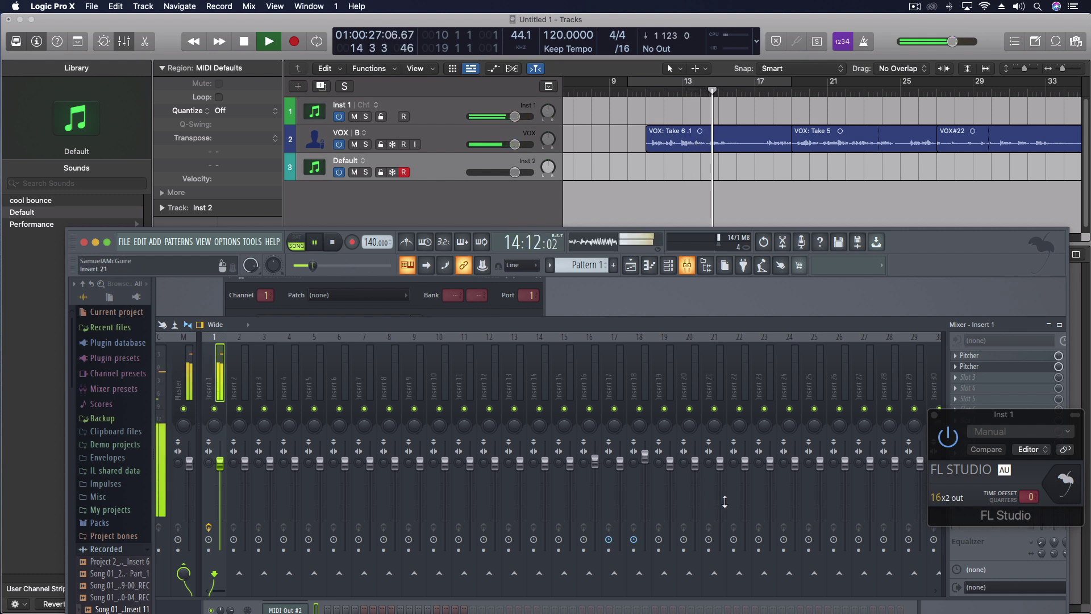
click(245, 43)
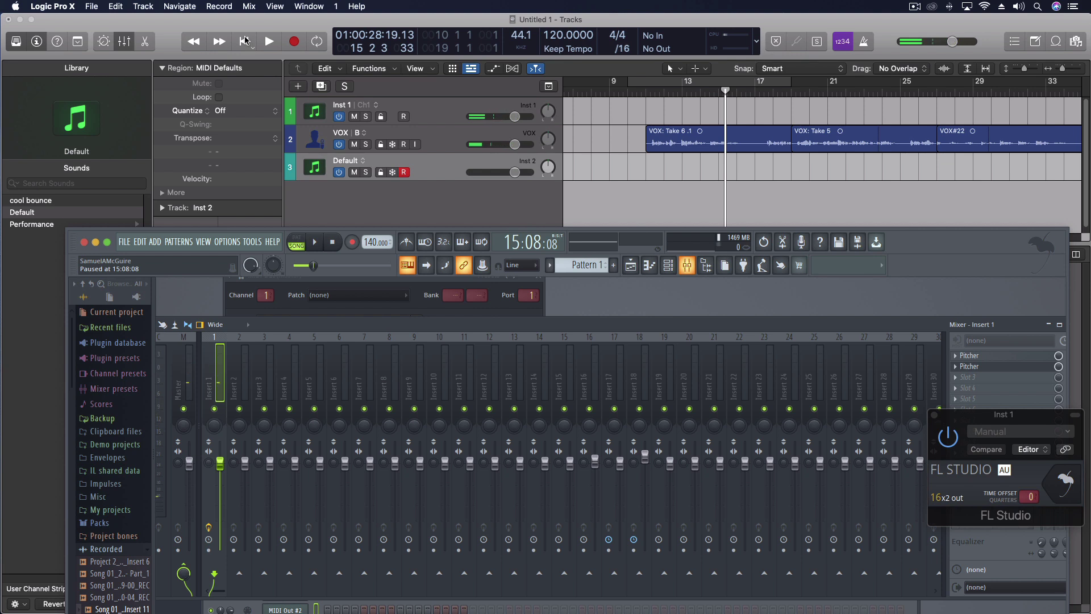
click(246, 42)
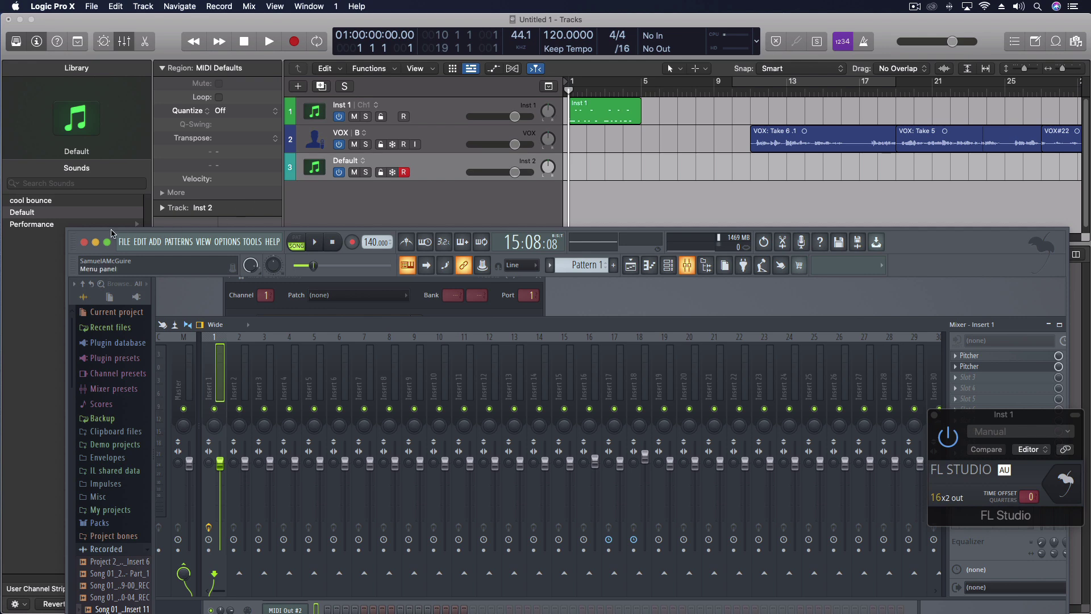
Step: Rearrange the FL and Inst 1 windows and set FL's Master output to (none)
drag(70, 233, 43, 66)
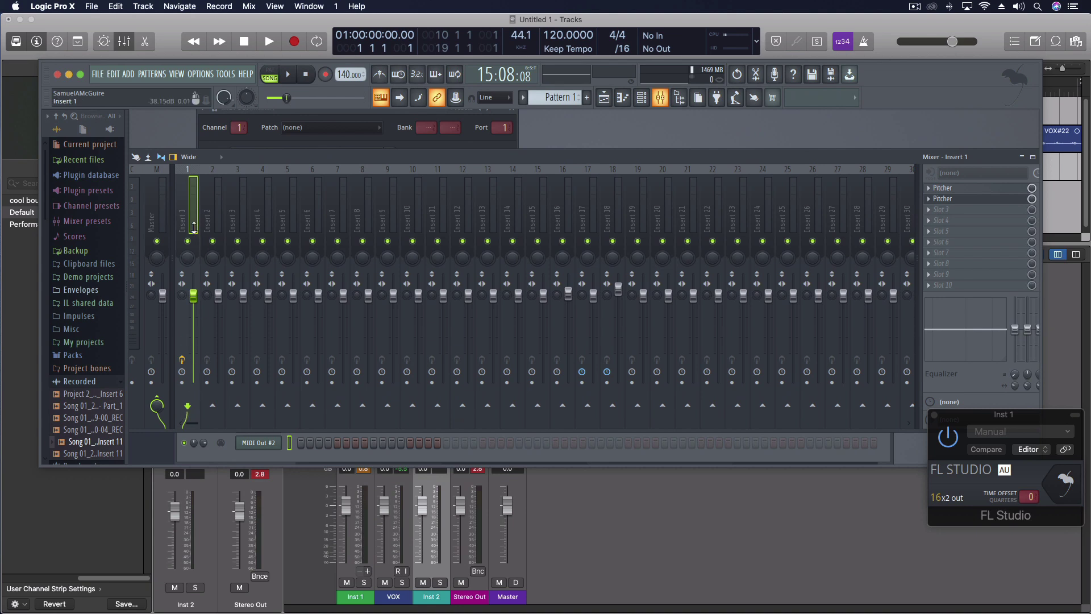
drag(977, 416, 970, 496)
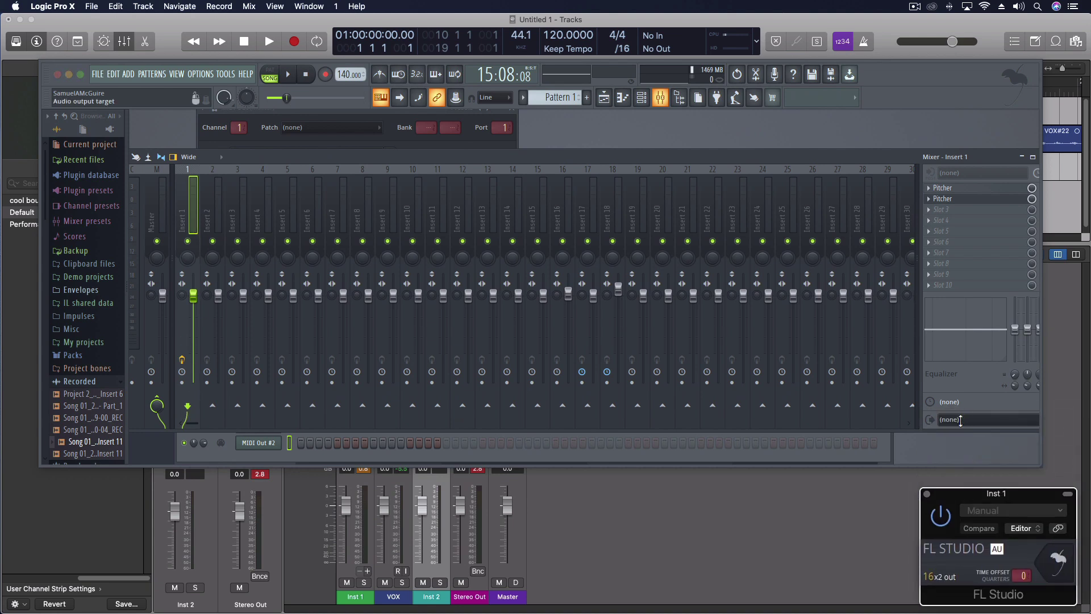
click(154, 232)
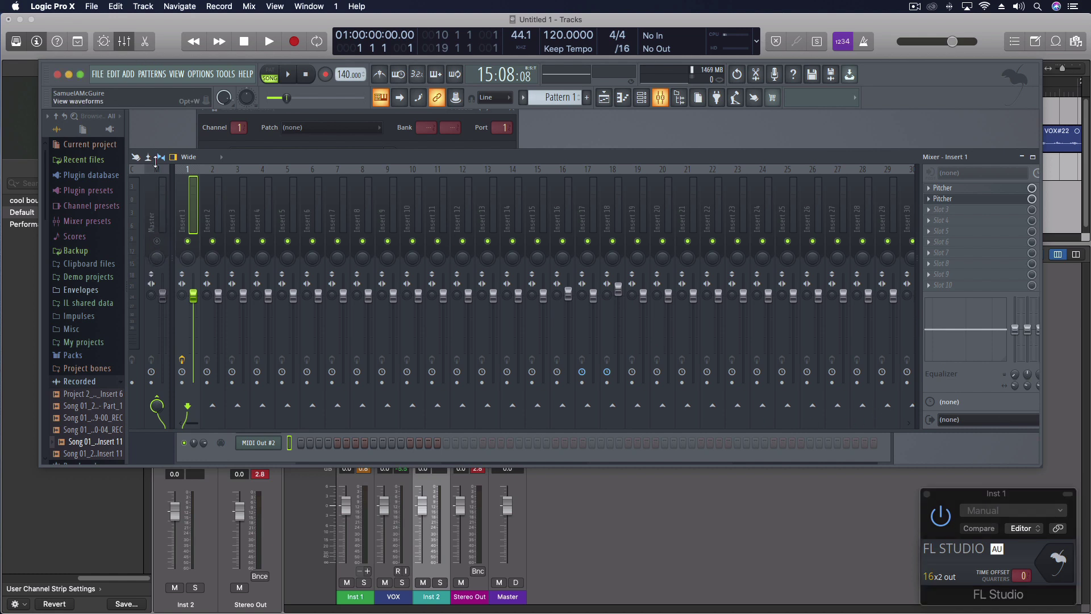
click(167, 199)
click(945, 420)
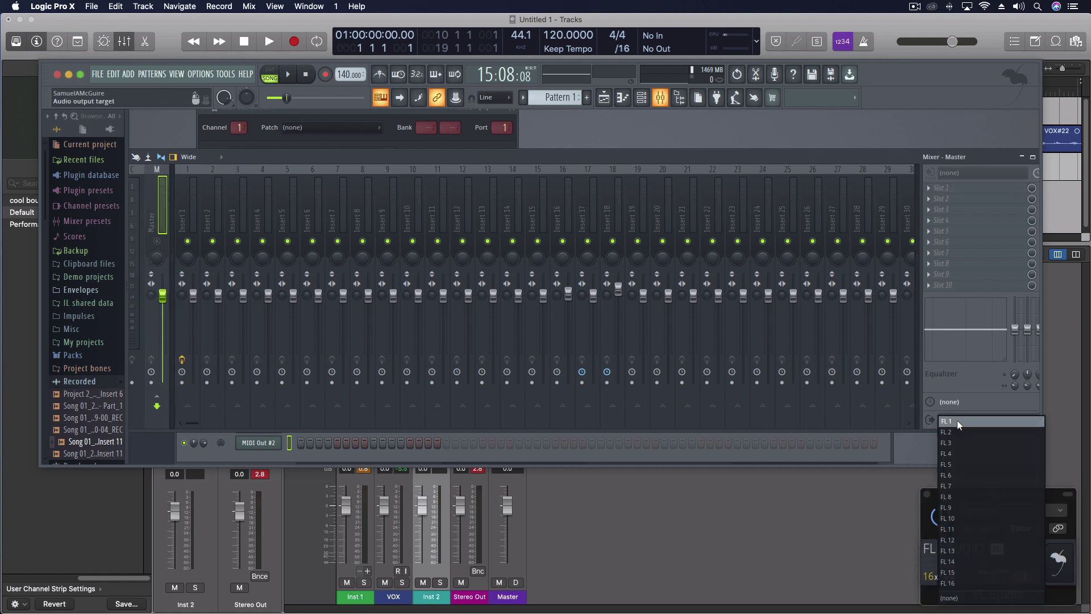
click(958, 599)
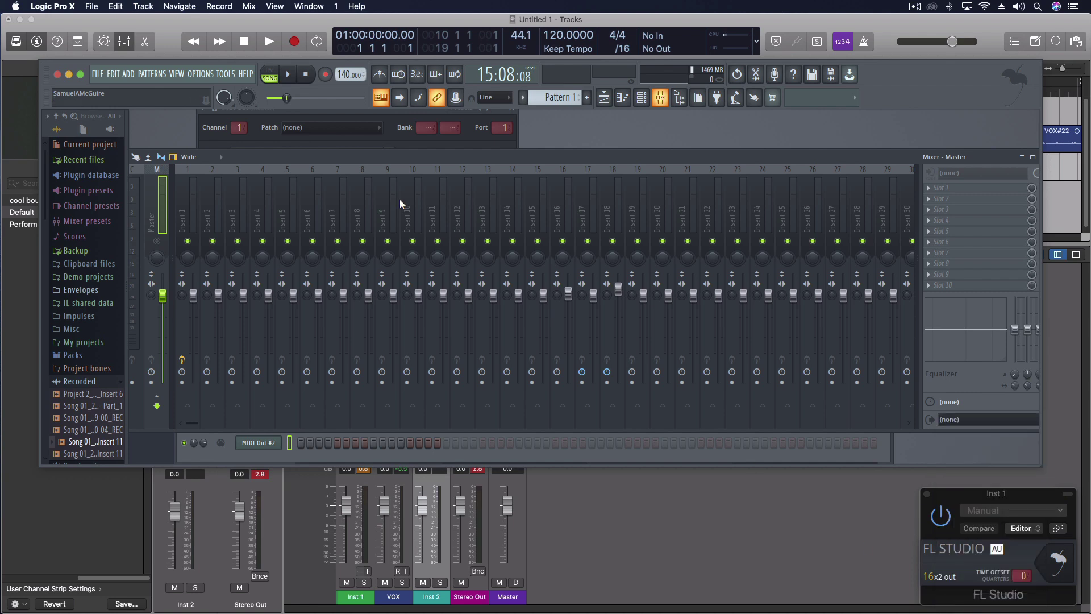
Step: Route FL mixer Insert 1 to output FL 2
click(195, 214)
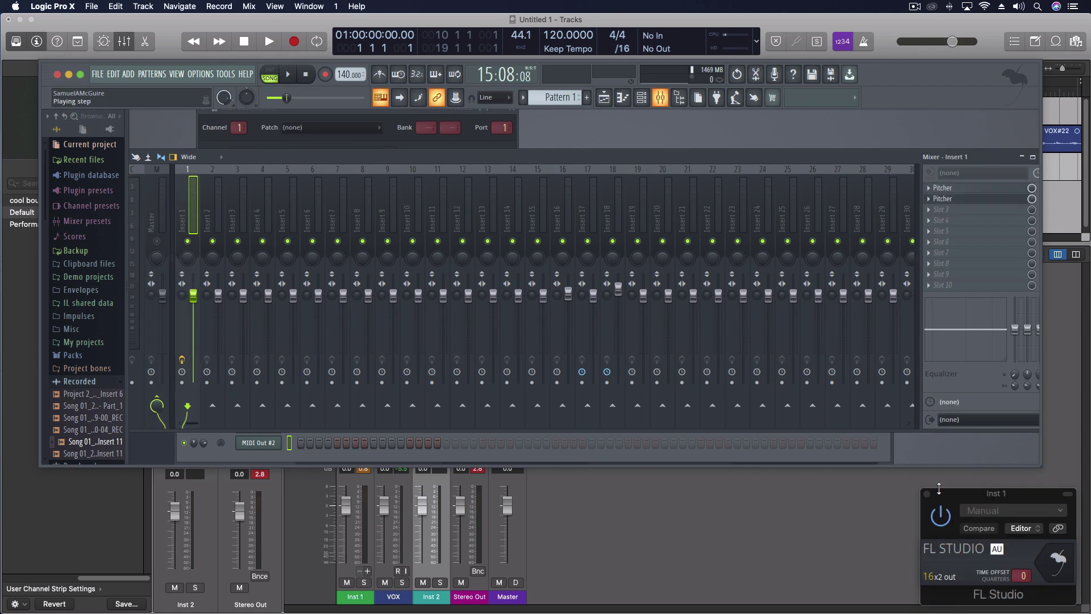
click(956, 420)
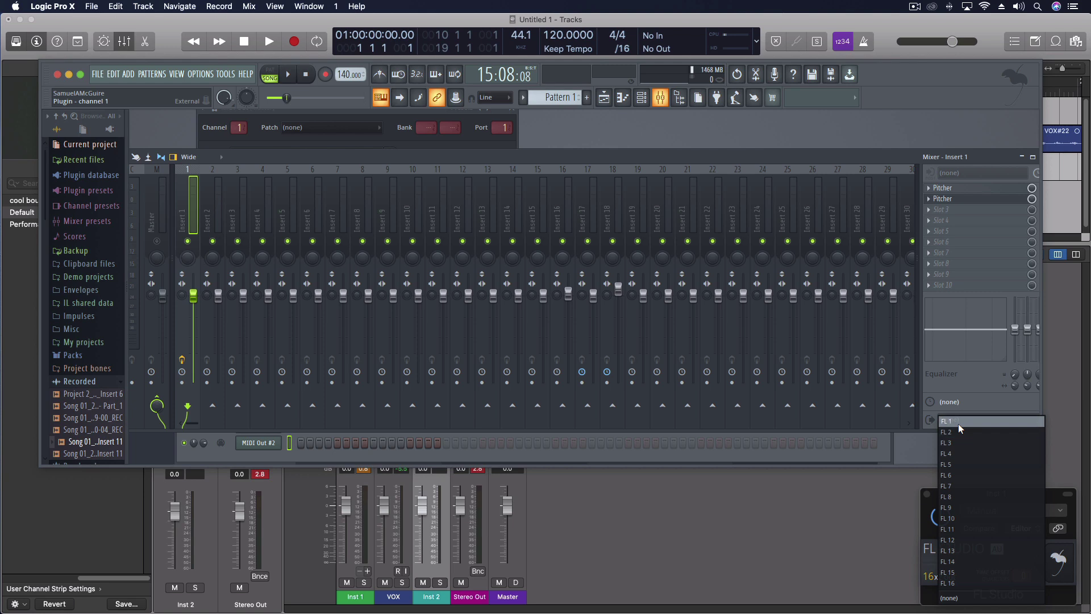
click(959, 433)
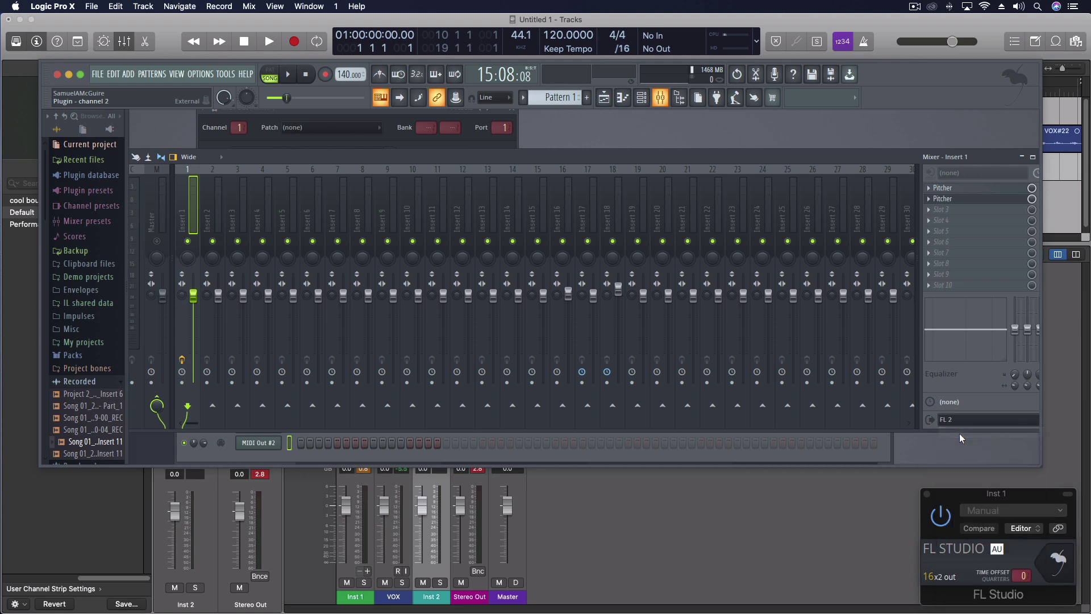
Step: Close the FL window and add aux channels fed by FL outputs, starting at FL S3-4
click(735, 501)
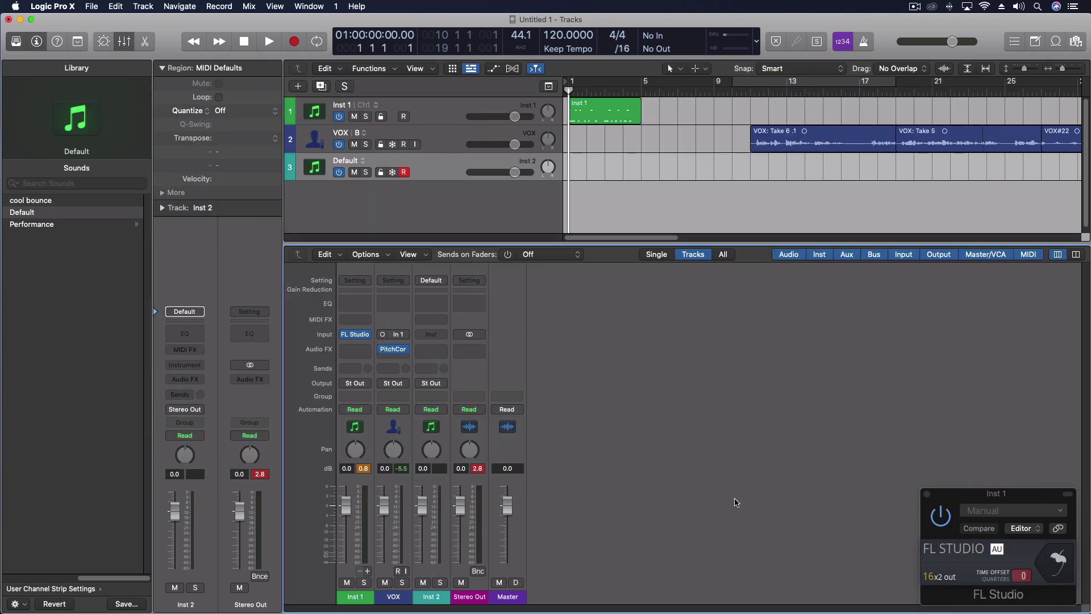
click(368, 571)
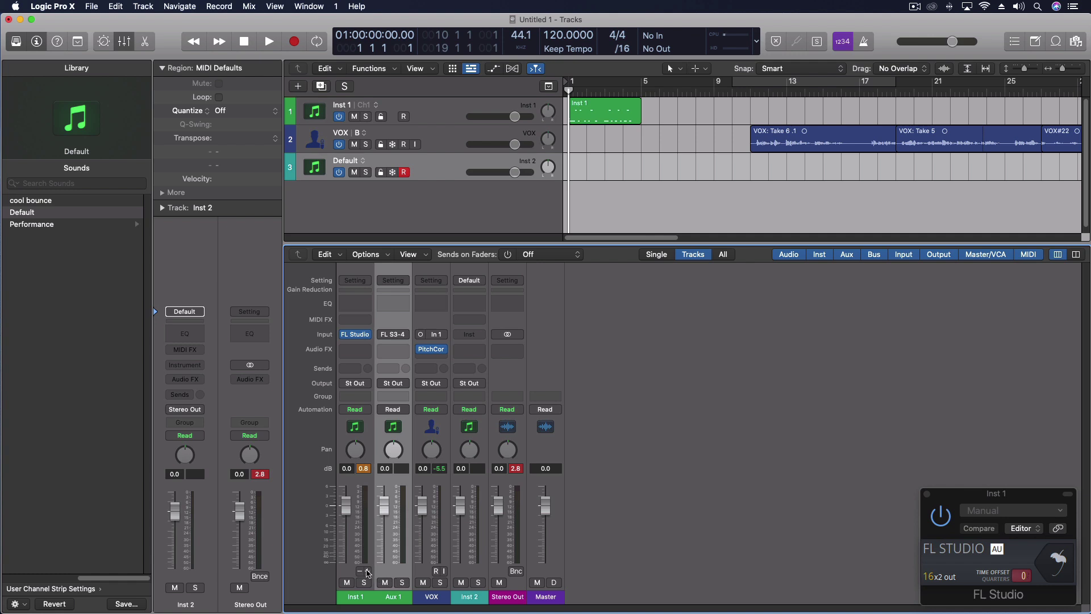
click(367, 571)
click(368, 571)
click(368, 572)
click(368, 571)
click(368, 571)
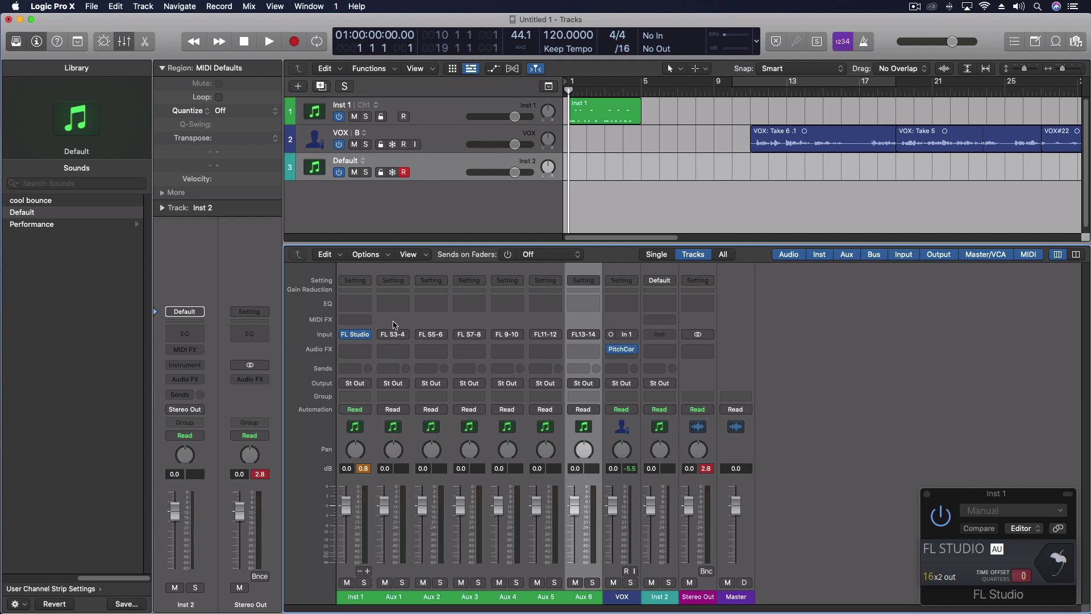
Step: Insert a Channel EQ on Aux 1 and close the EQ window
click(397, 305)
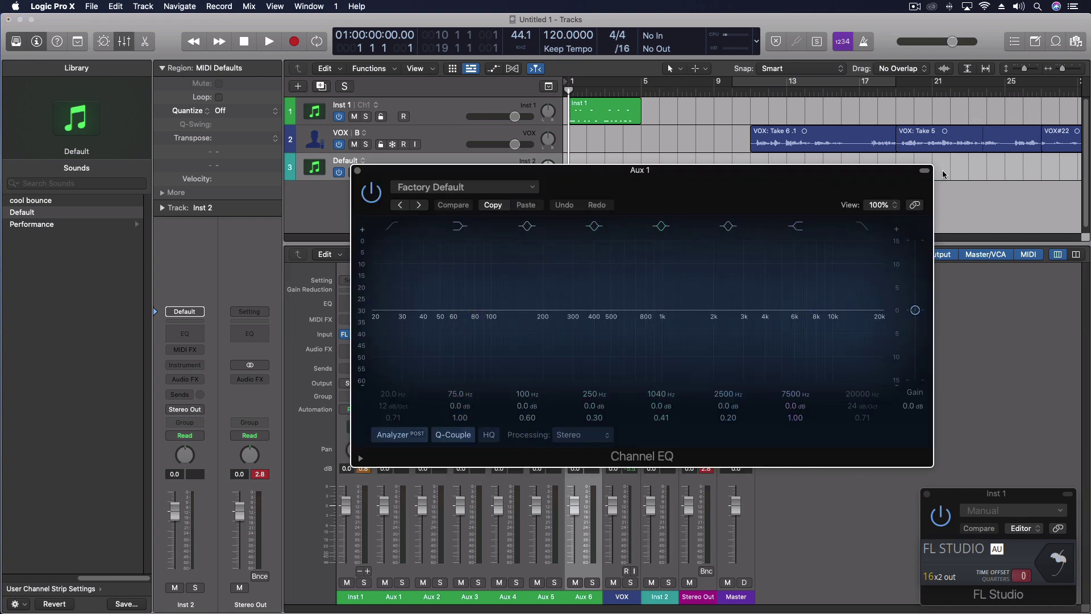
click(359, 171)
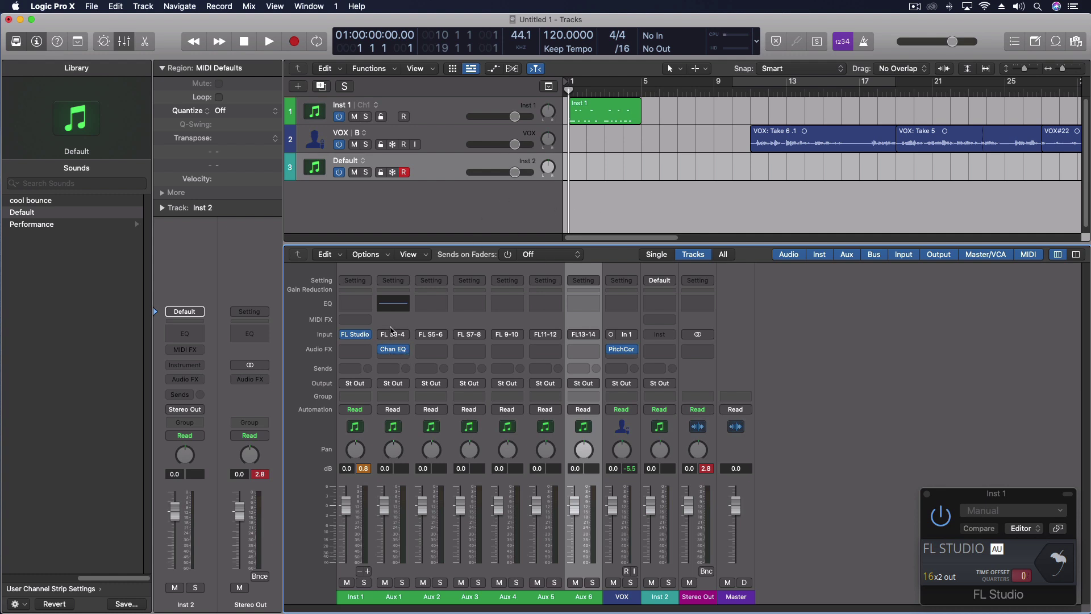
click(1059, 565)
Step: Reopen FL Studio and arrange its windows so the Test FL playlist sits above the MIDI Out plugin and mixer
click(1060, 560)
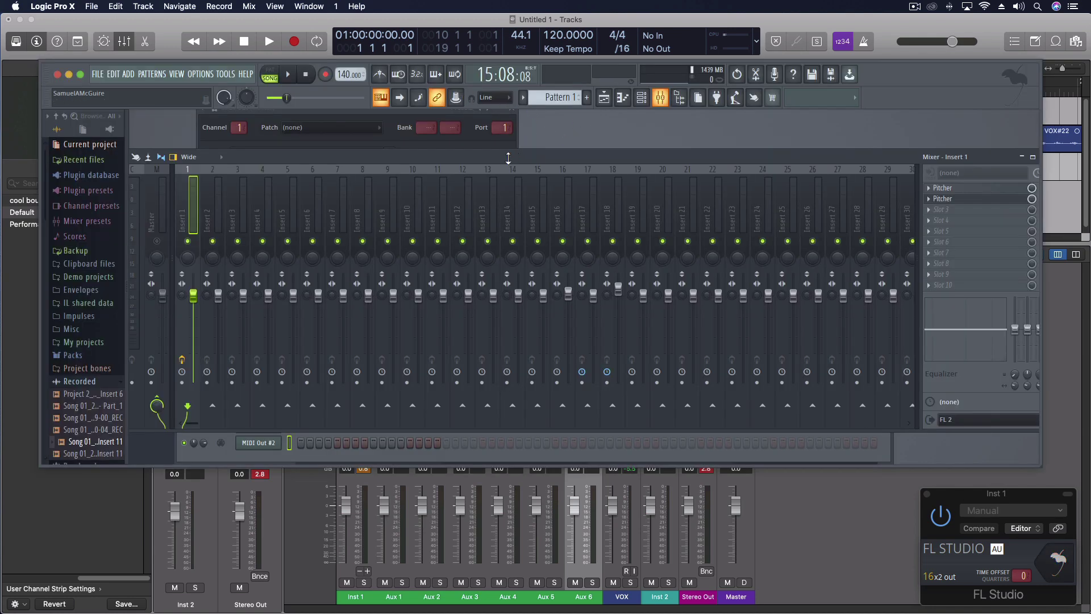
drag(509, 158, 535, 176)
mouse_move(535, 176)
mouse_down()
mouse_move(886, 145)
mouse_move(543, 156)
mouse_move(529, 181)
mouse_up()
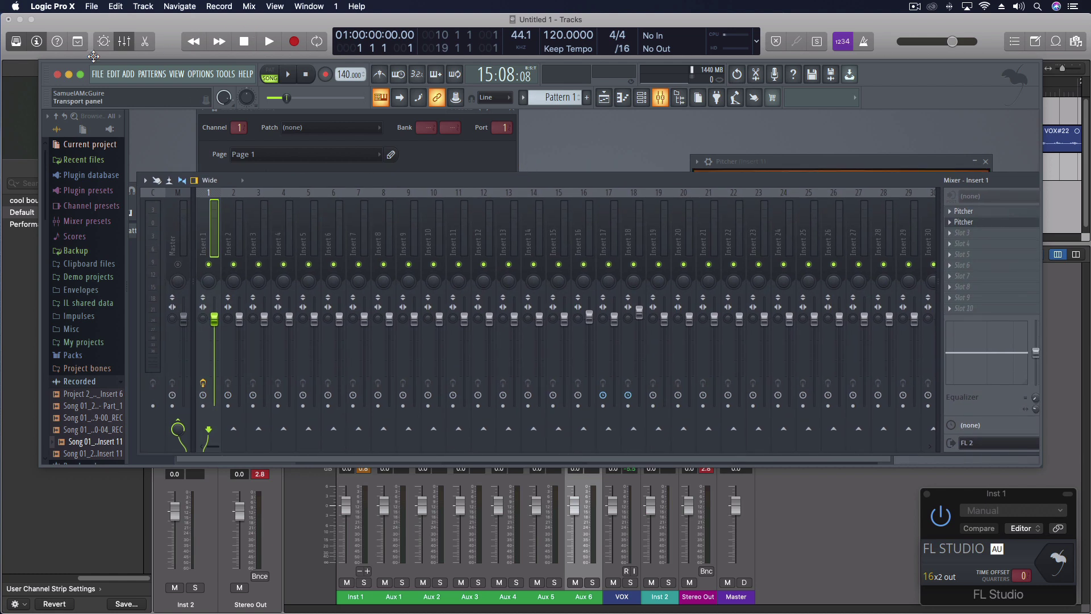
drag(78, 59, 69, 100)
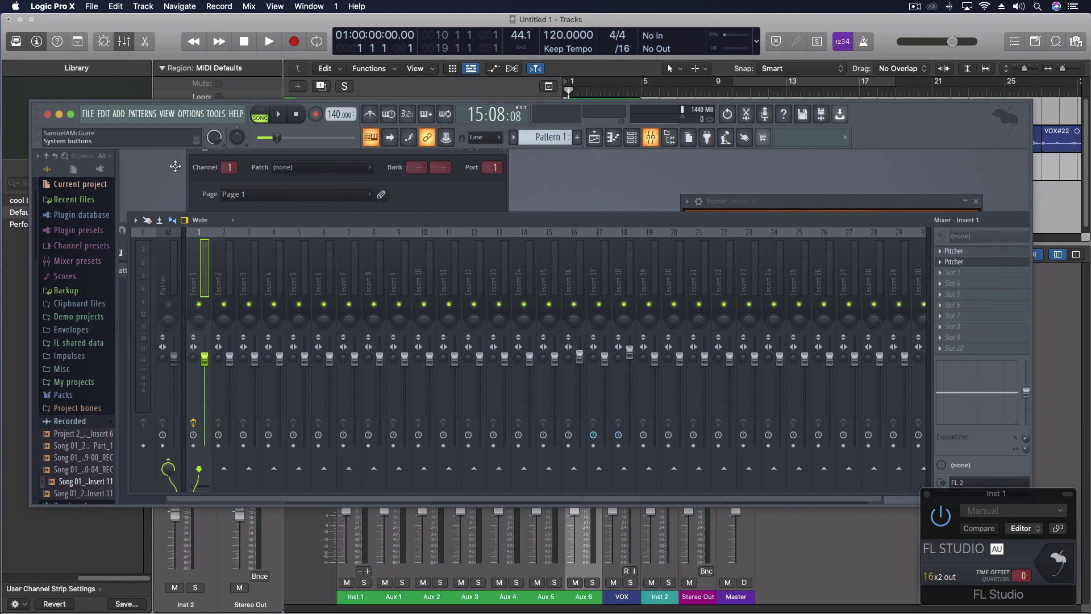
drag(285, 220, 710, 205)
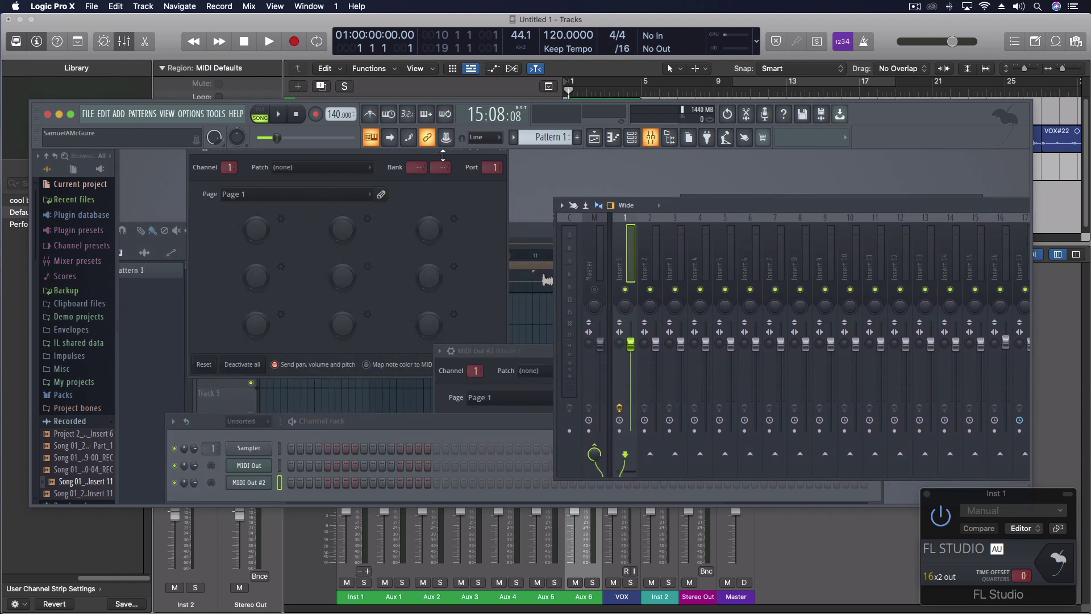
drag(361, 152, 349, 290)
drag(427, 224, 431, 166)
Step: Switch FL Studio to pattern mode, close its window, and play the Logic project
click(261, 114)
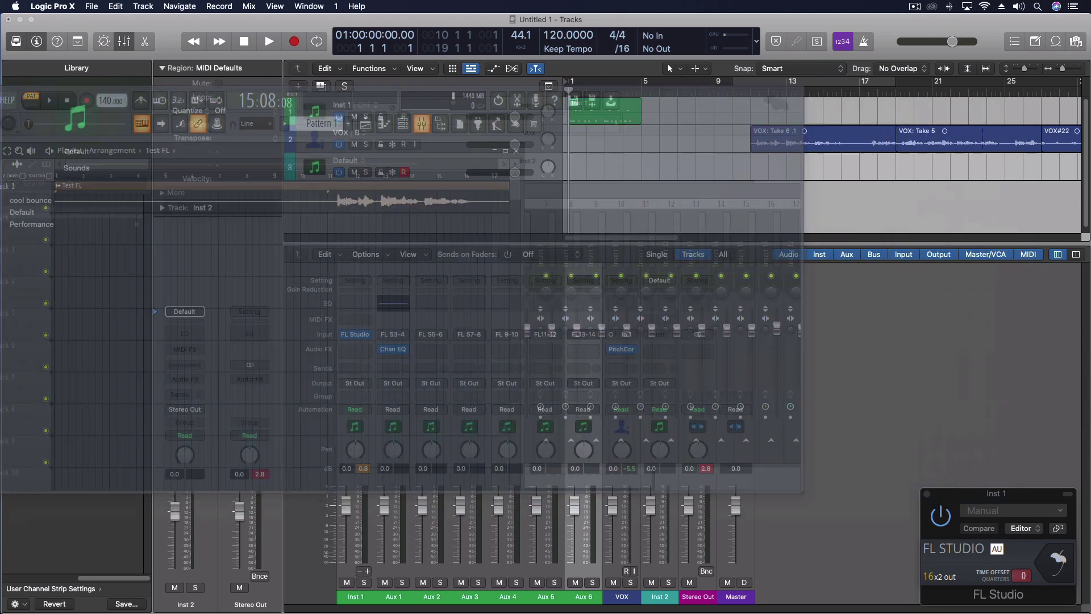
click(48, 115)
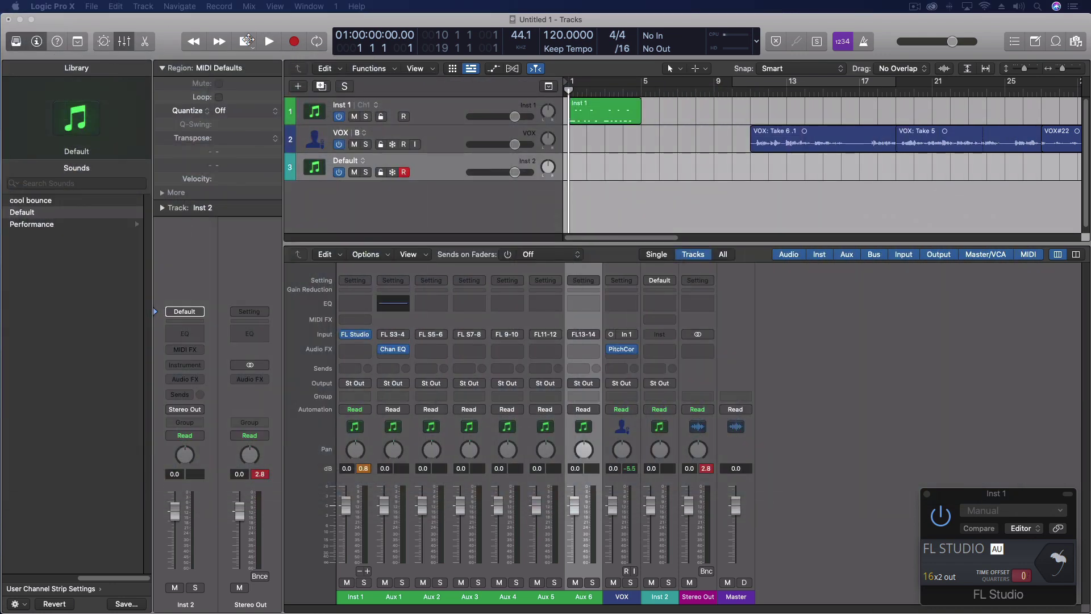
click(271, 41)
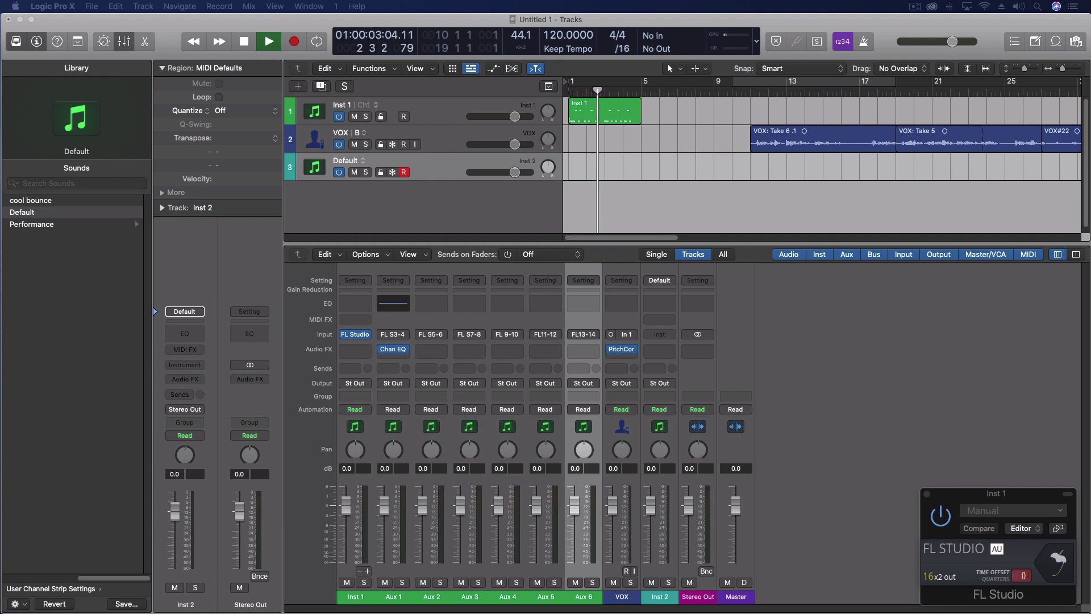
Step: Restart Logic playback from bar 1 and stop it about 21 seconds in
click(244, 41)
click(274, 40)
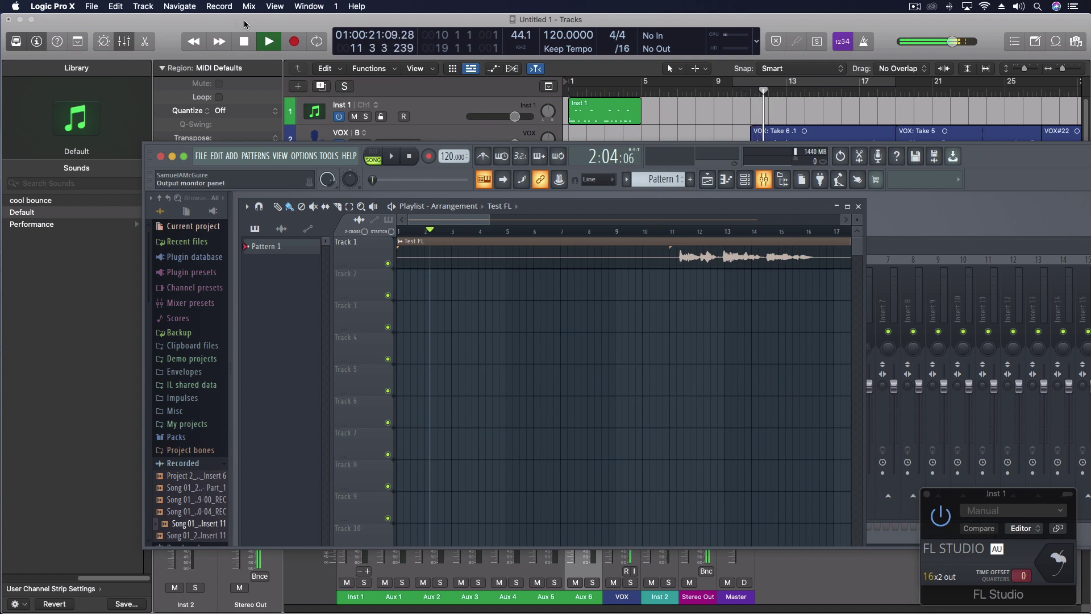
click(244, 41)
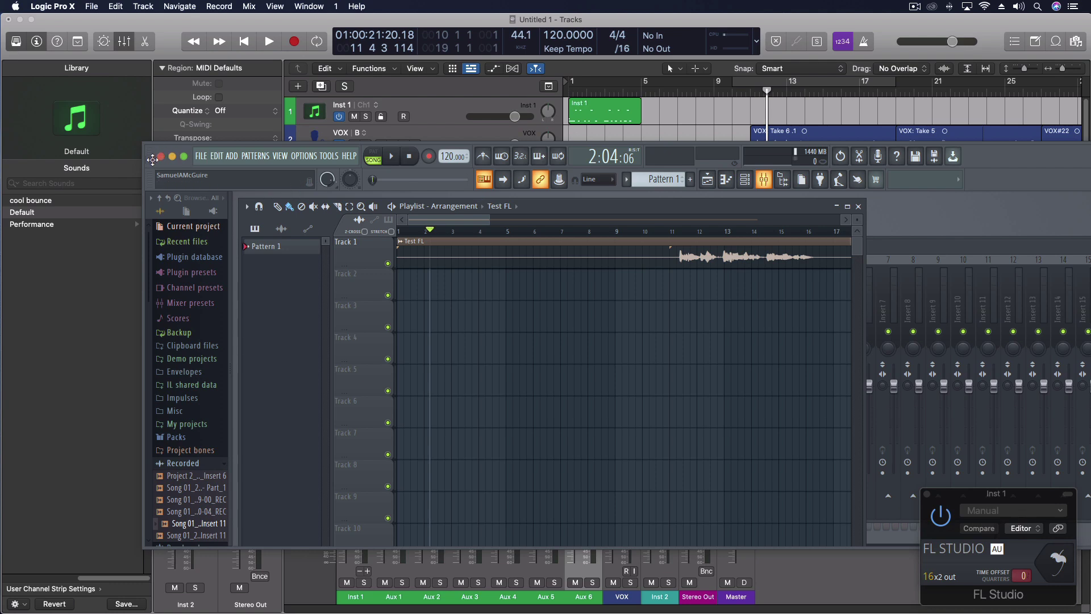
Step: Shift the FL Studio window left and open its ADD menu of instruments
drag(153, 158, 53, 172)
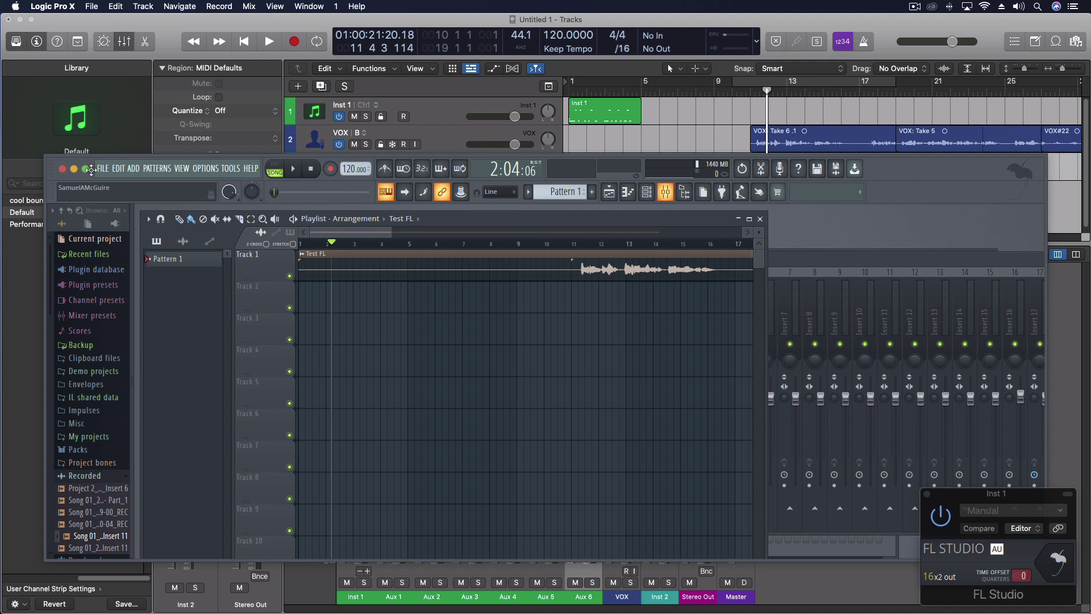
mouse_move(49, 169)
mouse_down()
mouse_move(57, 140)
mouse_move(45, 164)
mouse_up()
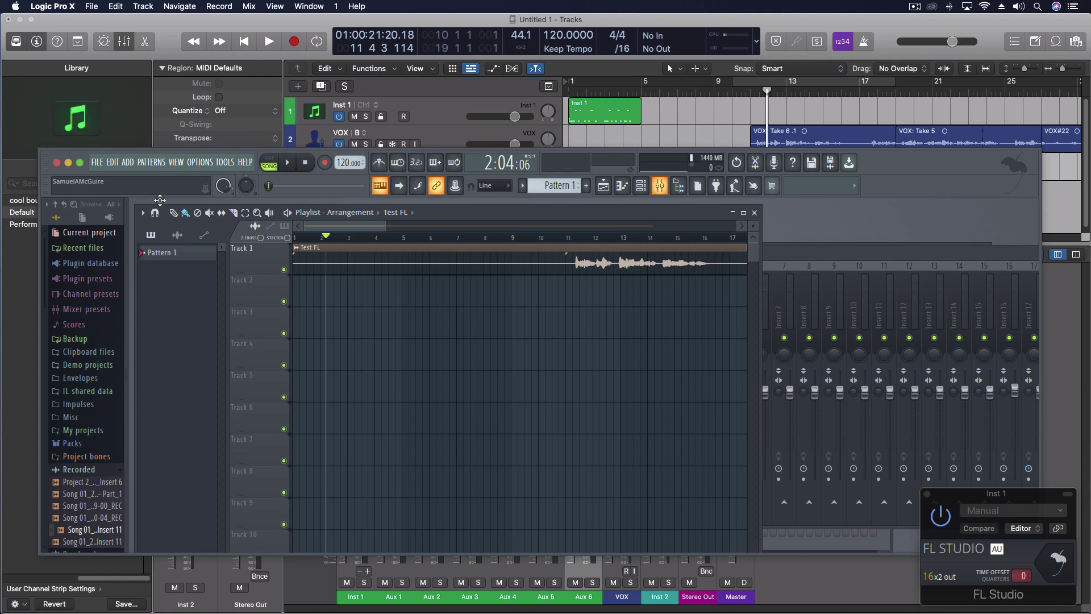
click(129, 162)
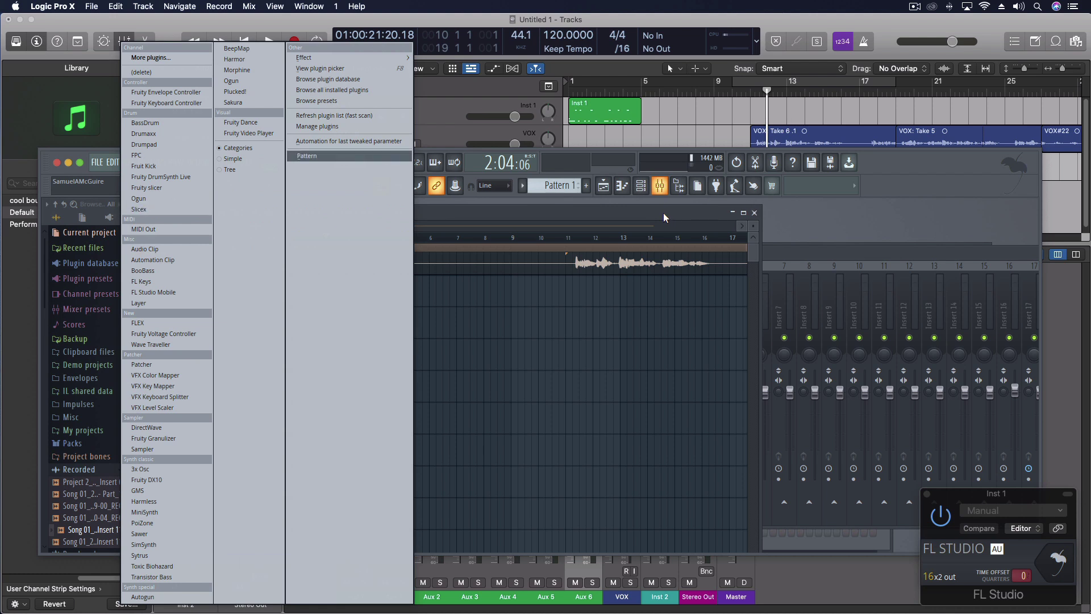
click(97, 162)
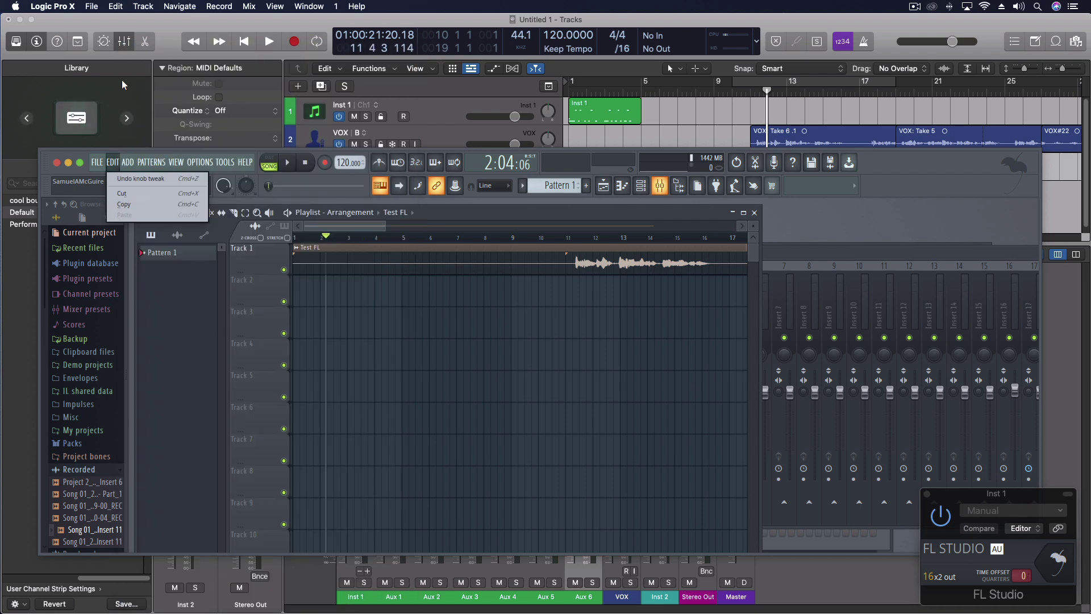
click(47, 161)
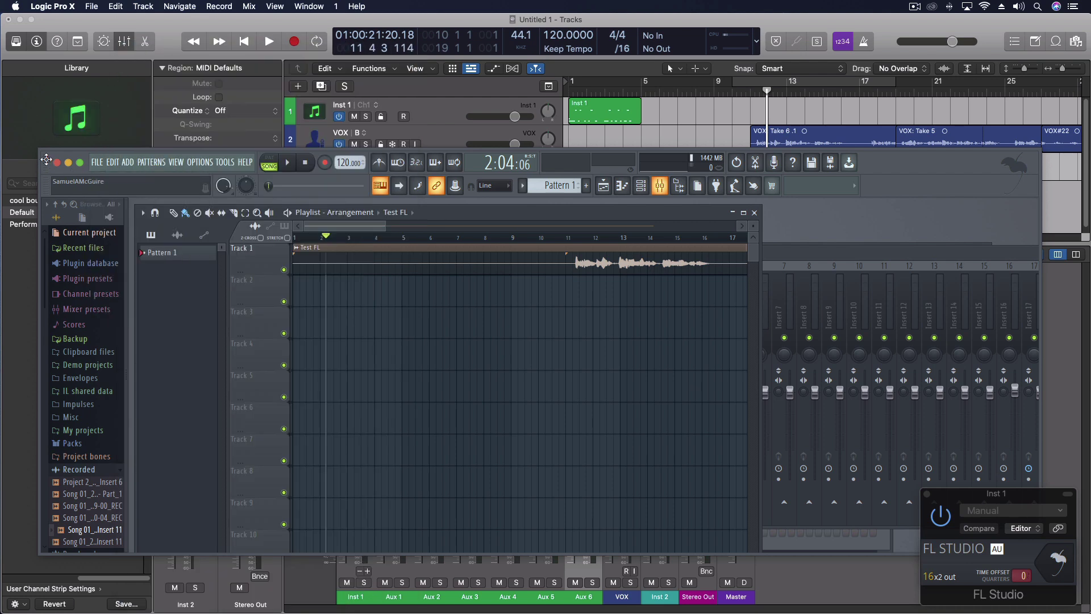
click(641, 188)
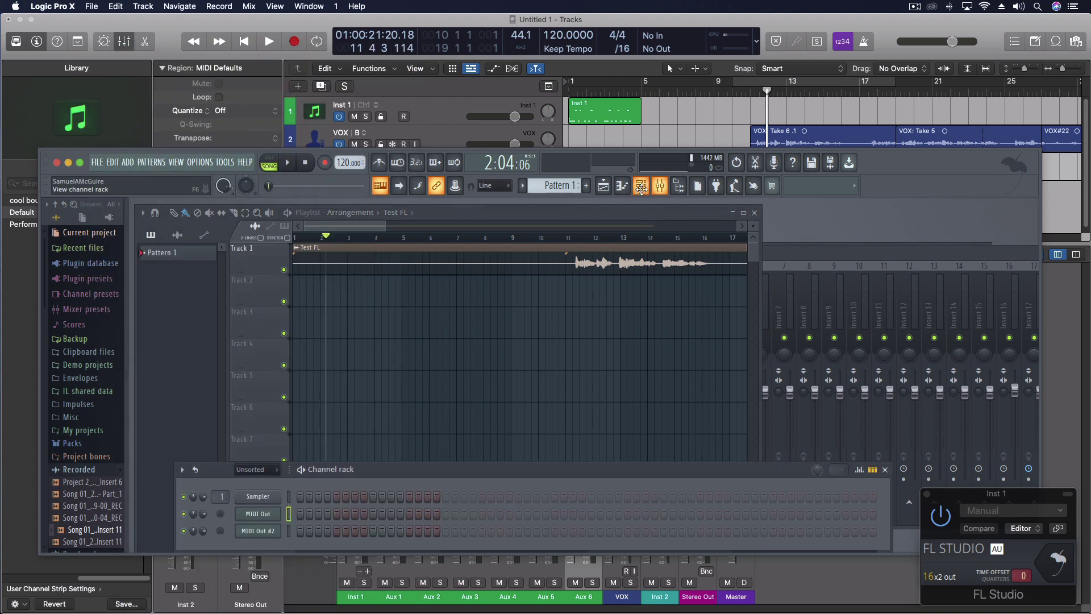
Step: Start a new project from the Minimal > Basic 808 template, discarding the untitled project's changes
click(97, 163)
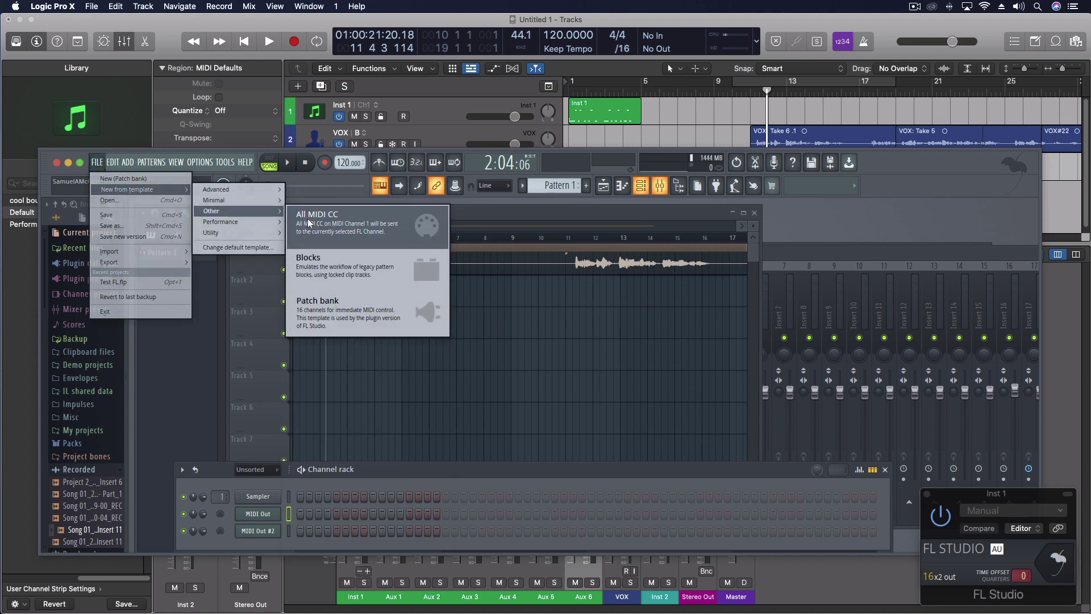
mouse_move(246, 200)
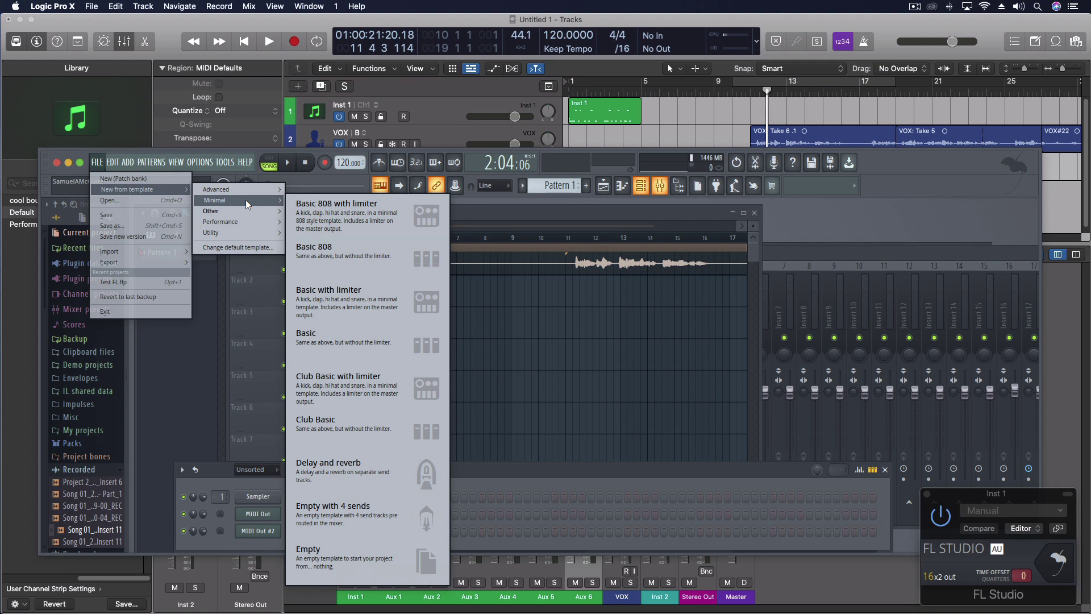
click(358, 290)
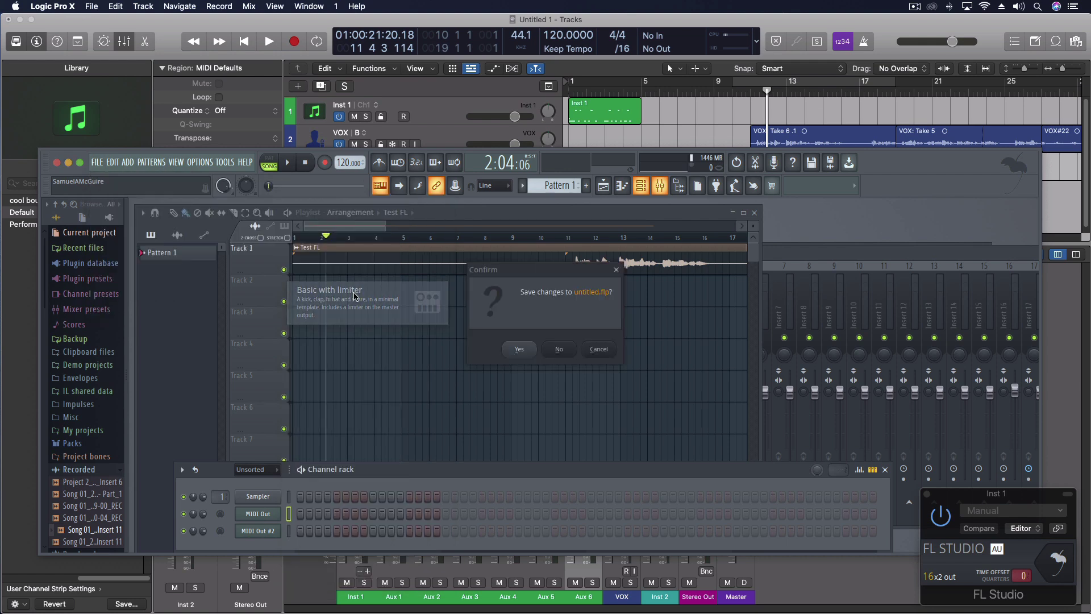
click(560, 349)
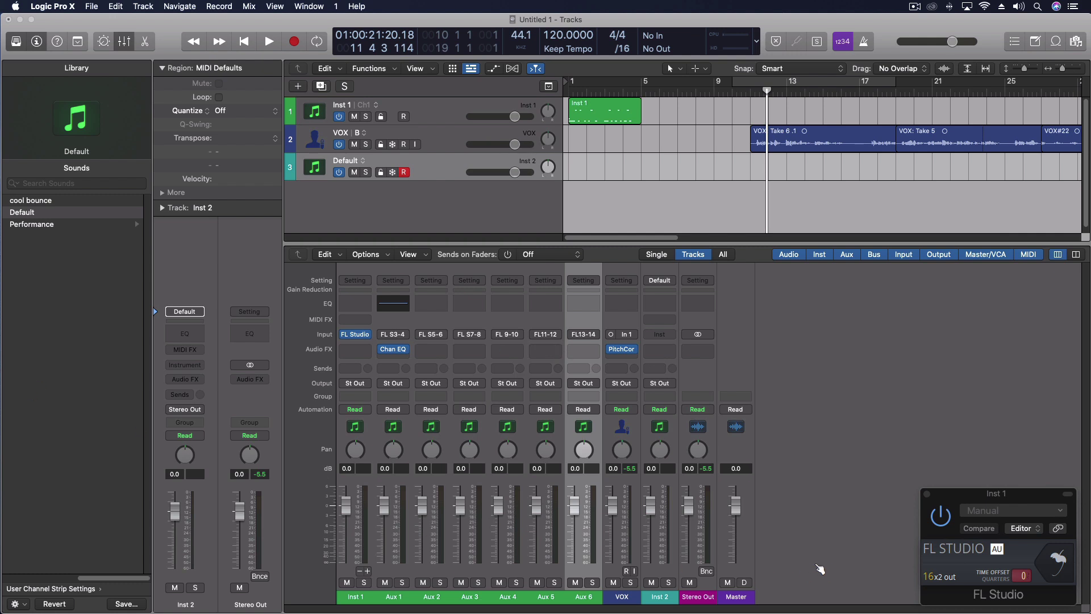
Step: Reopen FL Studio and move the channel rack up, enlarging it to show the Snare row
click(1067, 568)
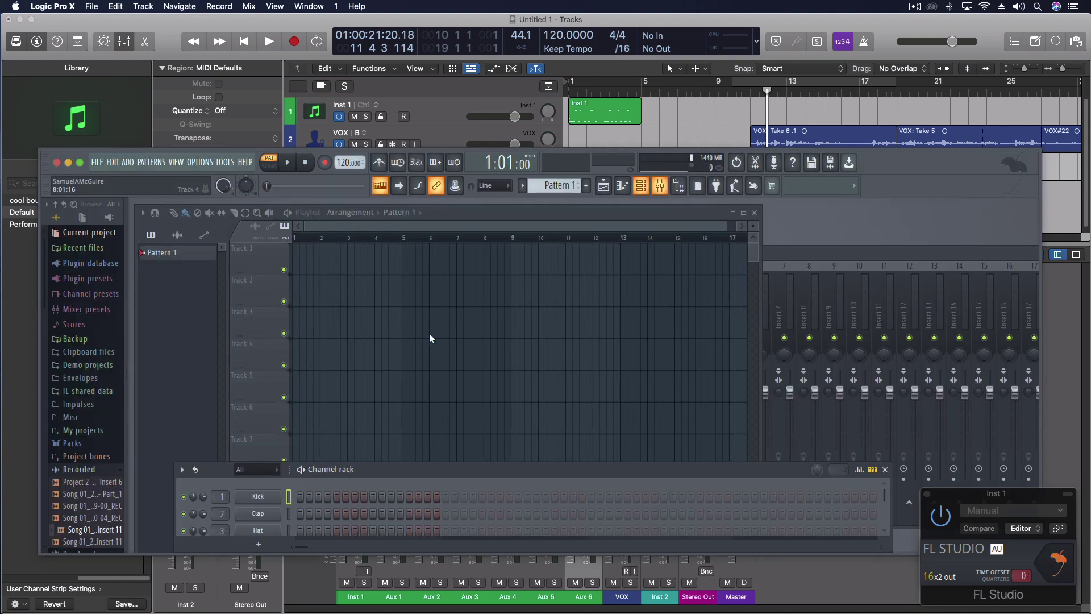
drag(211, 469, 206, 258)
drag(234, 339, 237, 460)
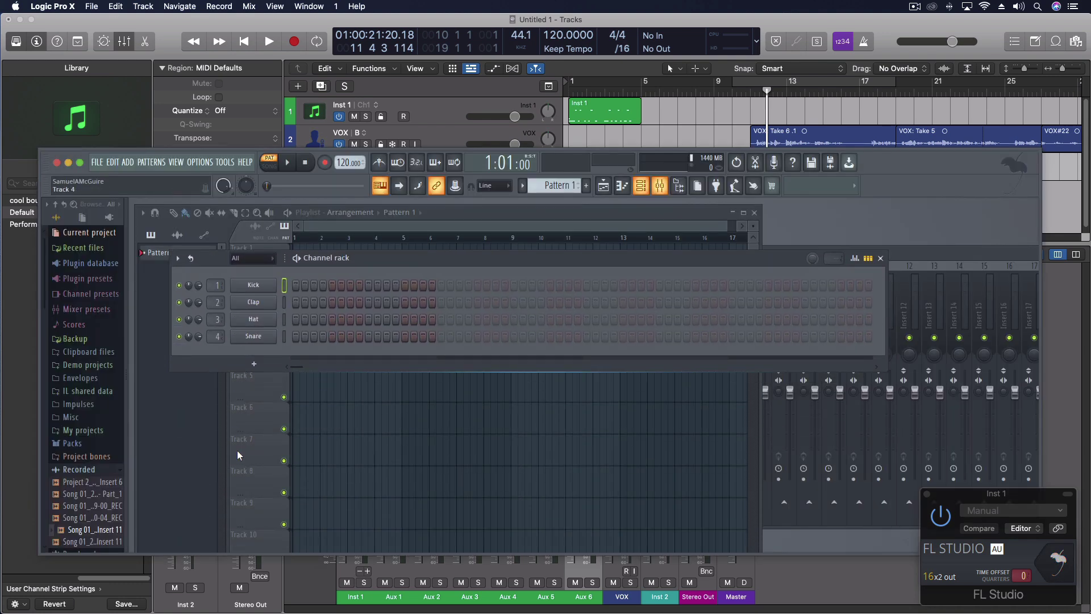
Step: Turn on the first Kick step and third Clap step, then show the velocity graph
click(296, 285)
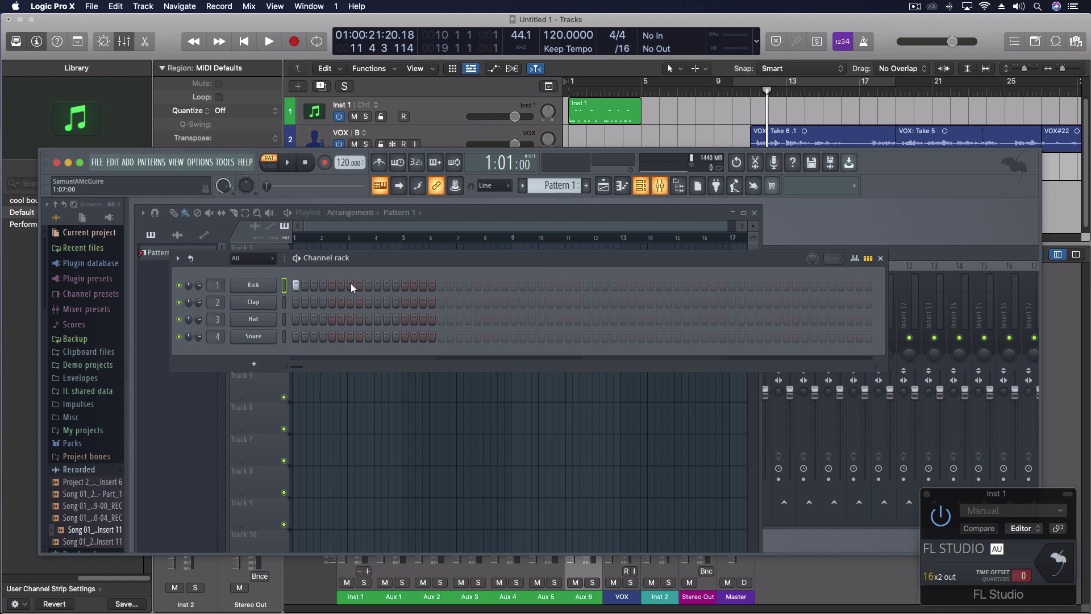
click(333, 302)
click(854, 258)
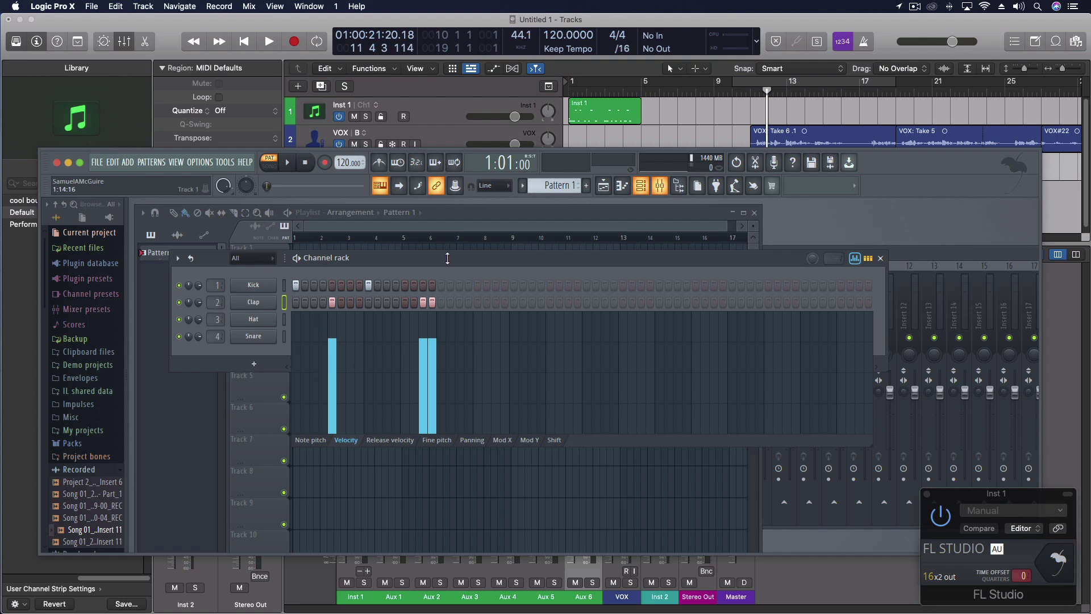
drag(447, 258, 451, 260)
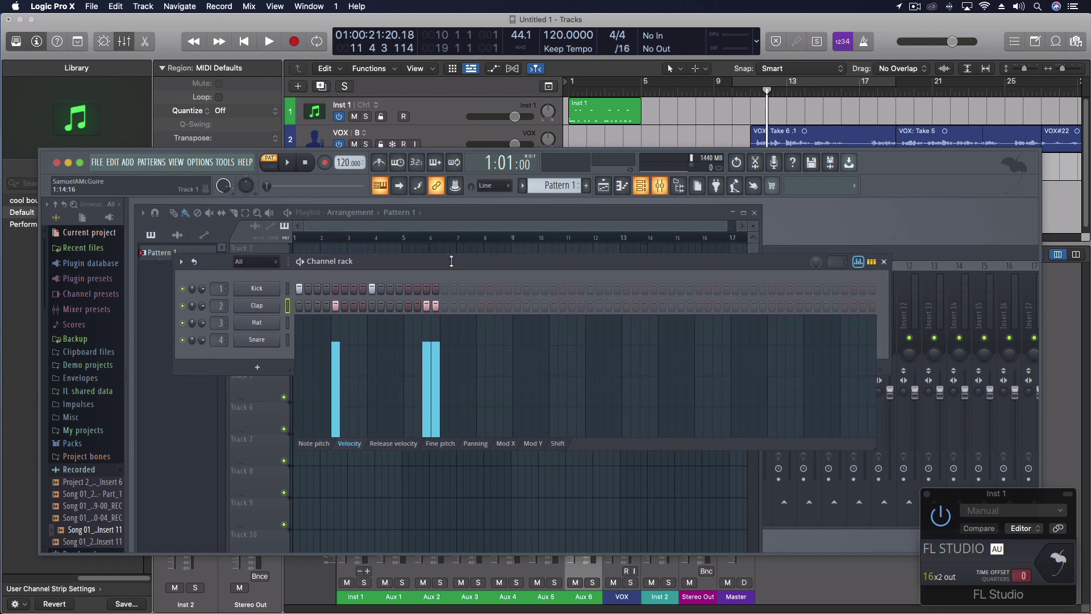
Step: Close the FL Studio workspace and drag the compact Inst 1 plug-in window up over the mixer
click(1061, 563)
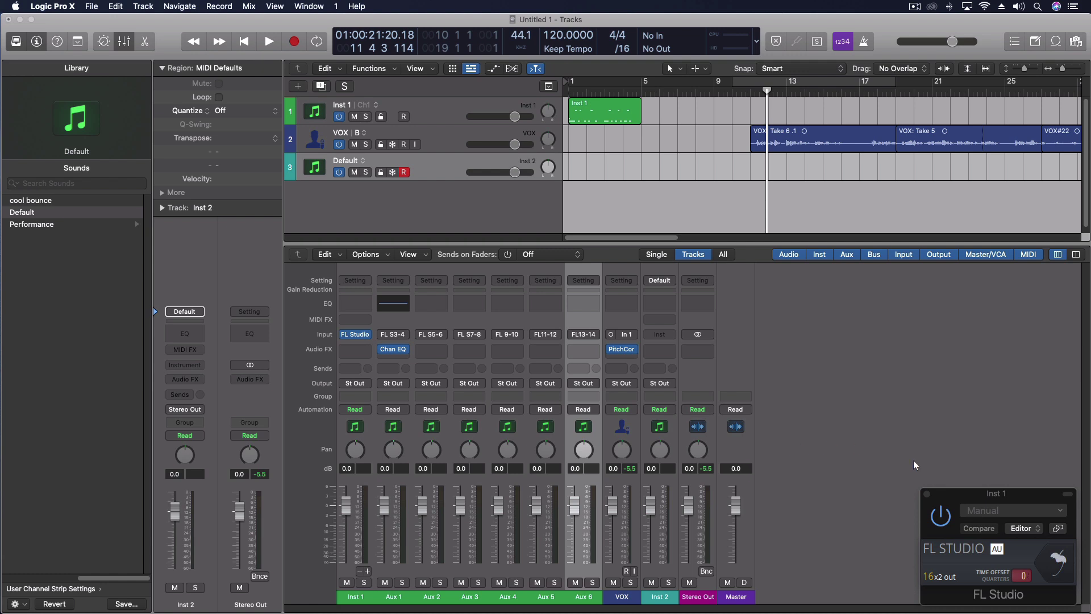
drag(970, 492, 918, 354)
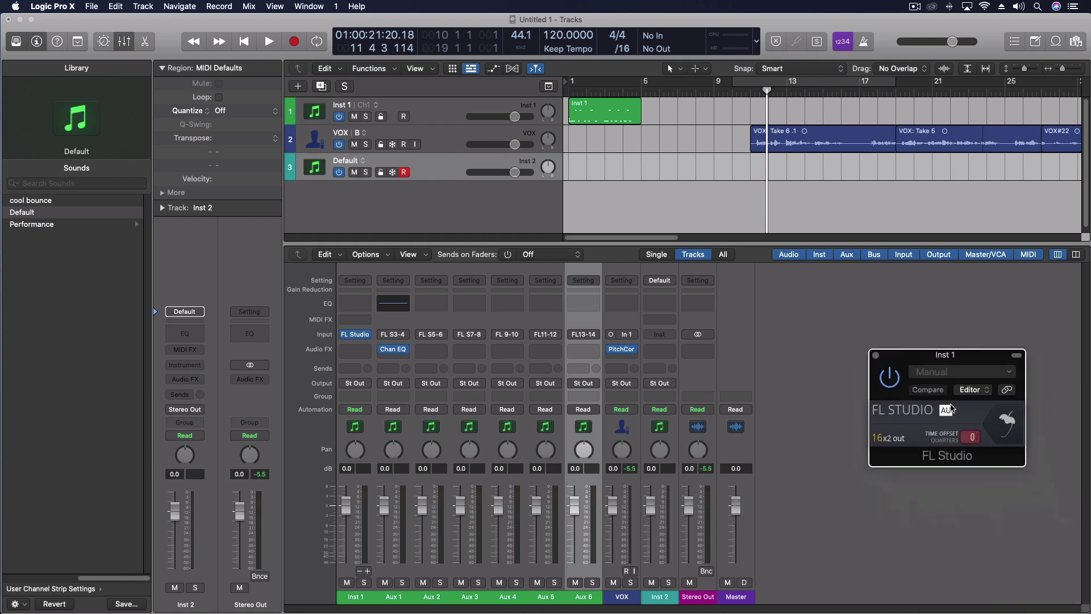